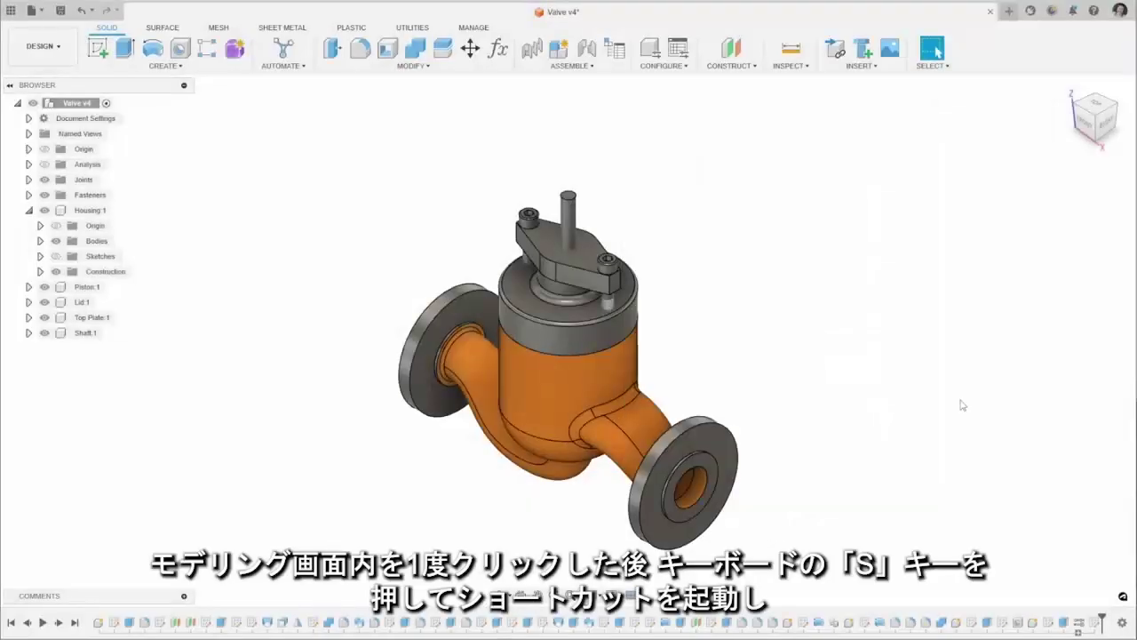
Start an Extrude with the four sketched bolt-hole circles on the outer face of the right-hand flange as profiles
key("s")
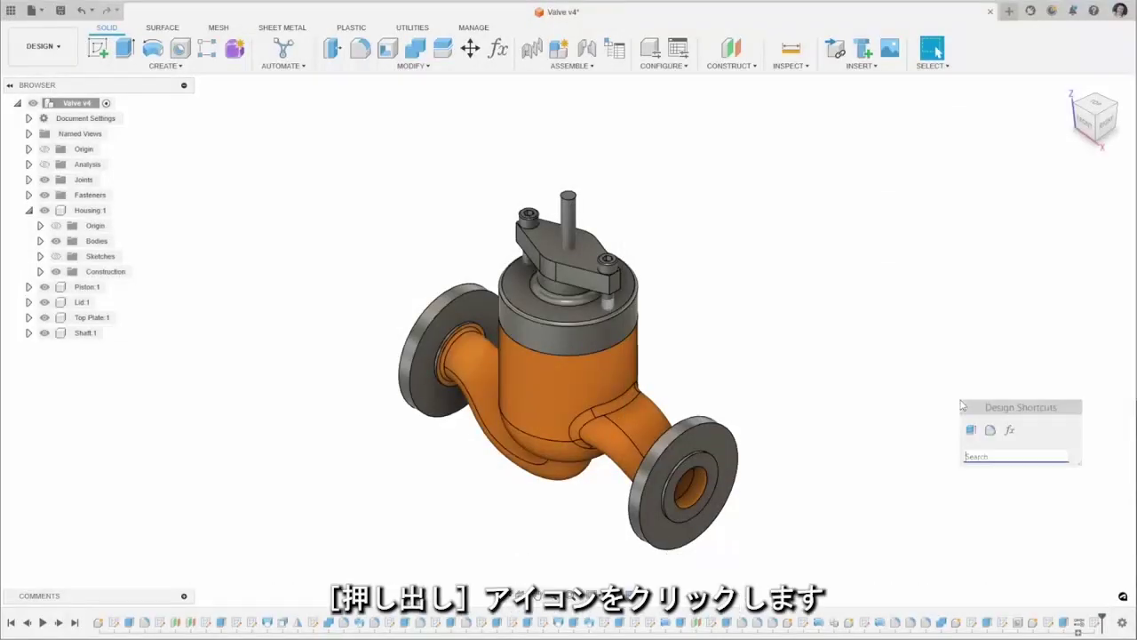
type("ext")
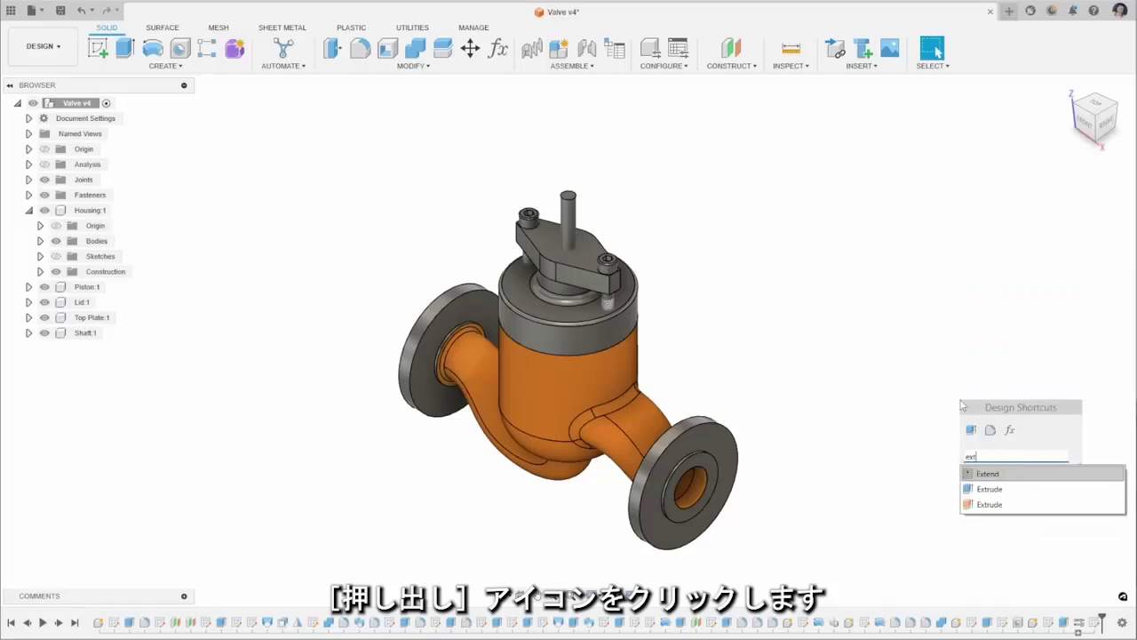
key("Down")
key("Return")
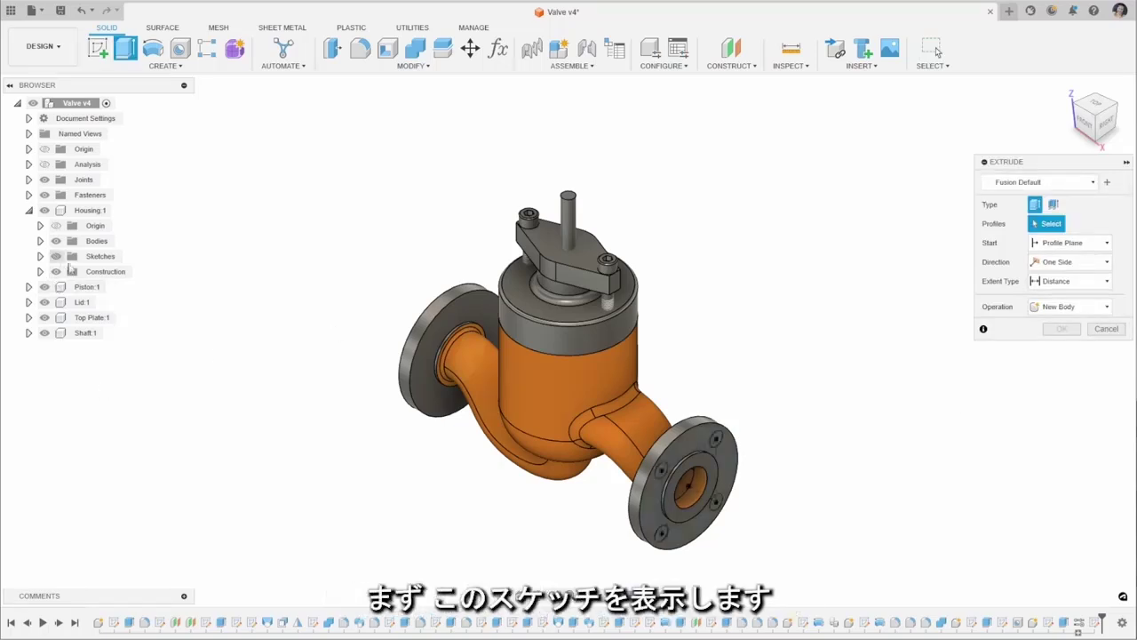
scroll(639, 464, "up", 5)
left_click(601, 464)
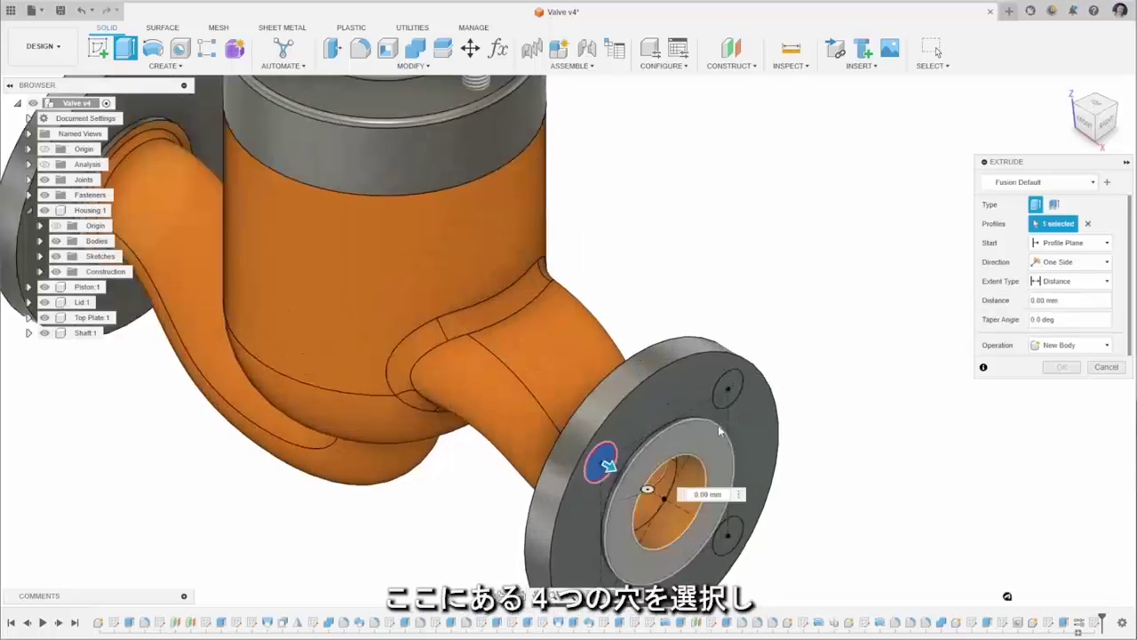
left_click(726, 388)
left_click(734, 538)
scroll(734, 538, "down", 3)
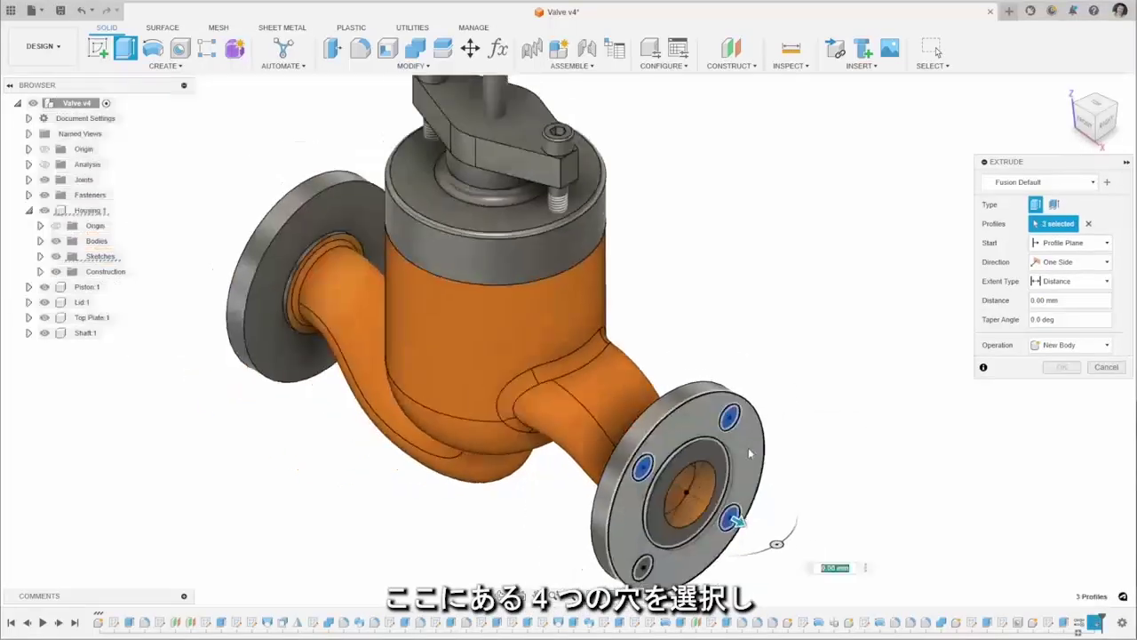
left_click(645, 567)
Try cutting the four hole profiles to a distance of -250 mm through both flanges, and expand the objects to cut
middle_click_drag(862, 411, 876, 388, "shift")
scroll(883, 363, "down", 2)
left_click_drag(747, 544, 619, 536)
middle_click_drag(619, 536, 684, 508, "shift")
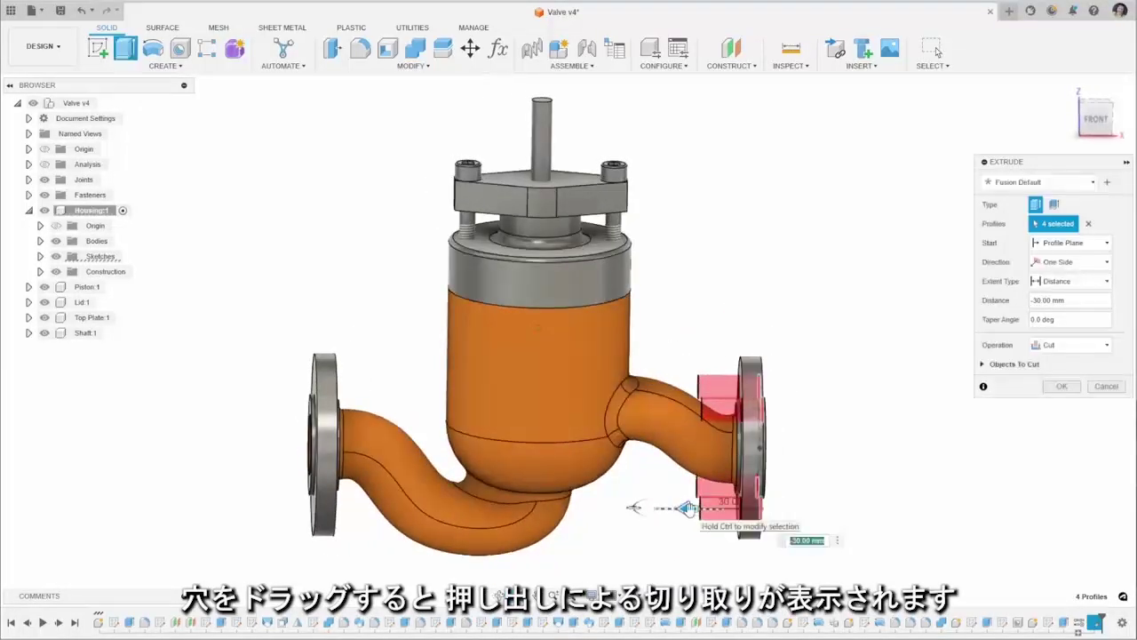
left_click_drag(687, 508, 241, 505)
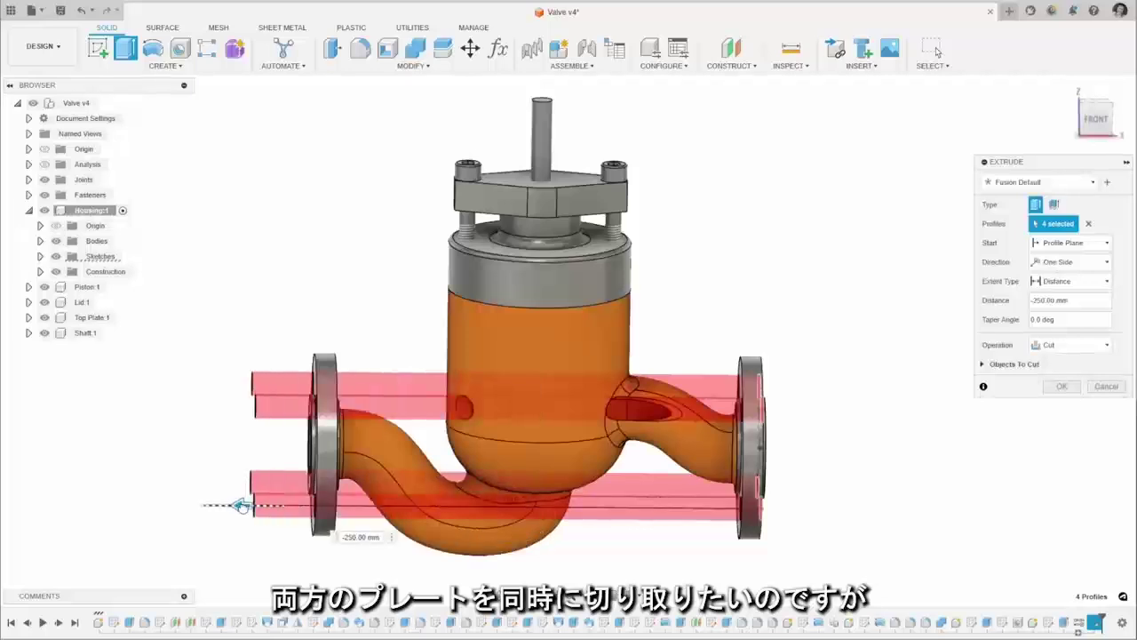
middle_click_drag(930, 448, 896, 443, "shift")
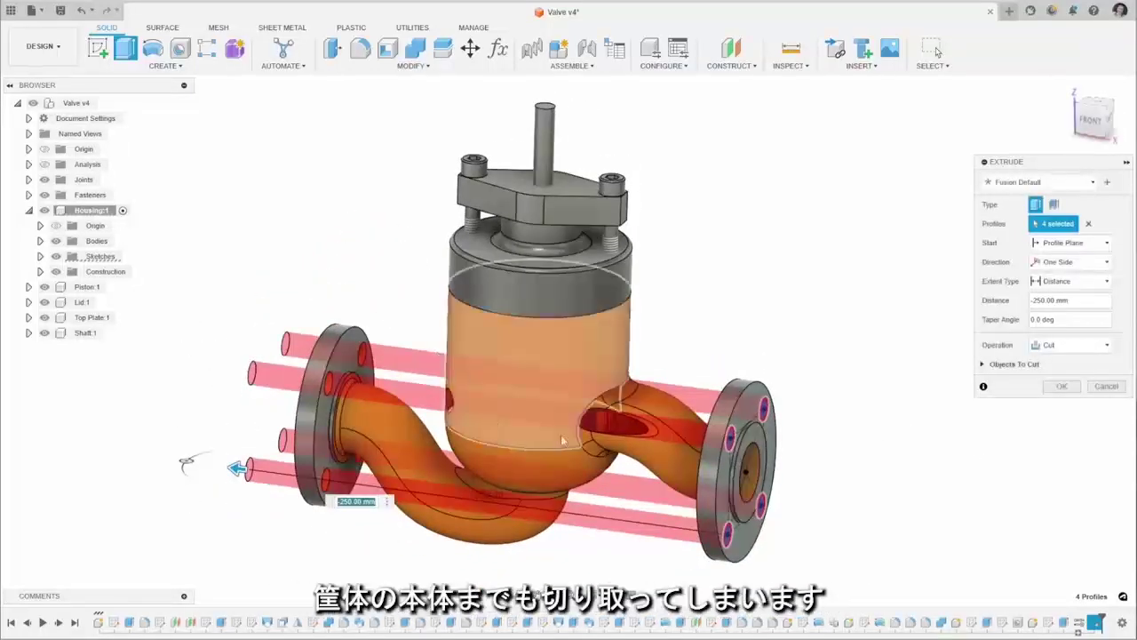
scroll(772, 278, "down", 2)
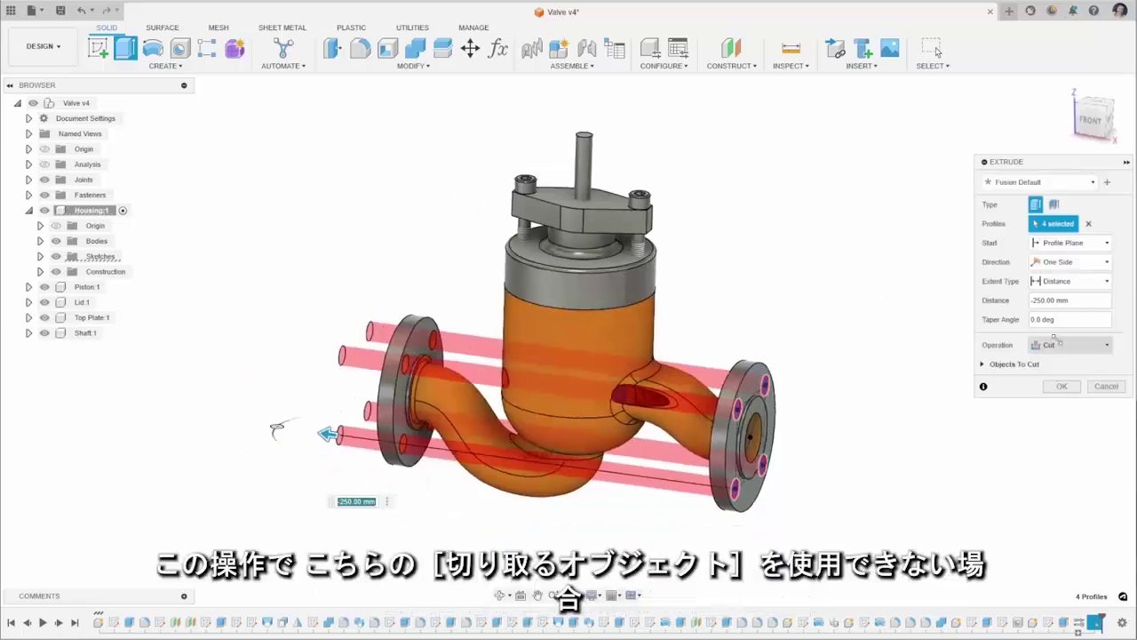
left_click(981, 364)
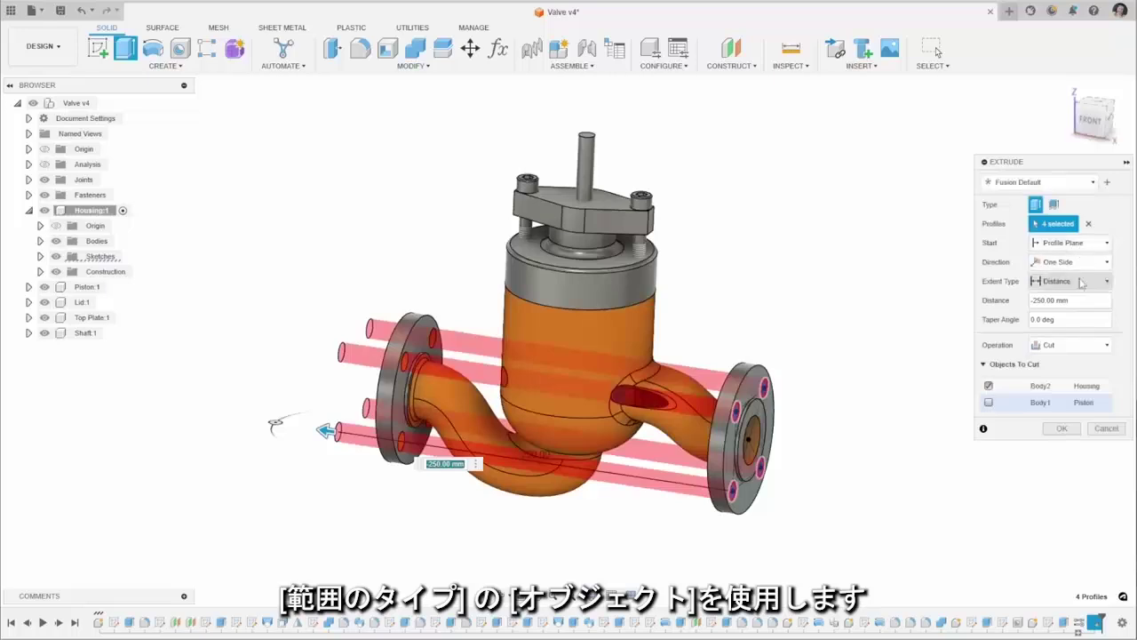
Set the cut's extent type to To Object, ending at the inner face of the same flange, and finish the extrusion
left_click(1080, 283)
left_click(1059, 310)
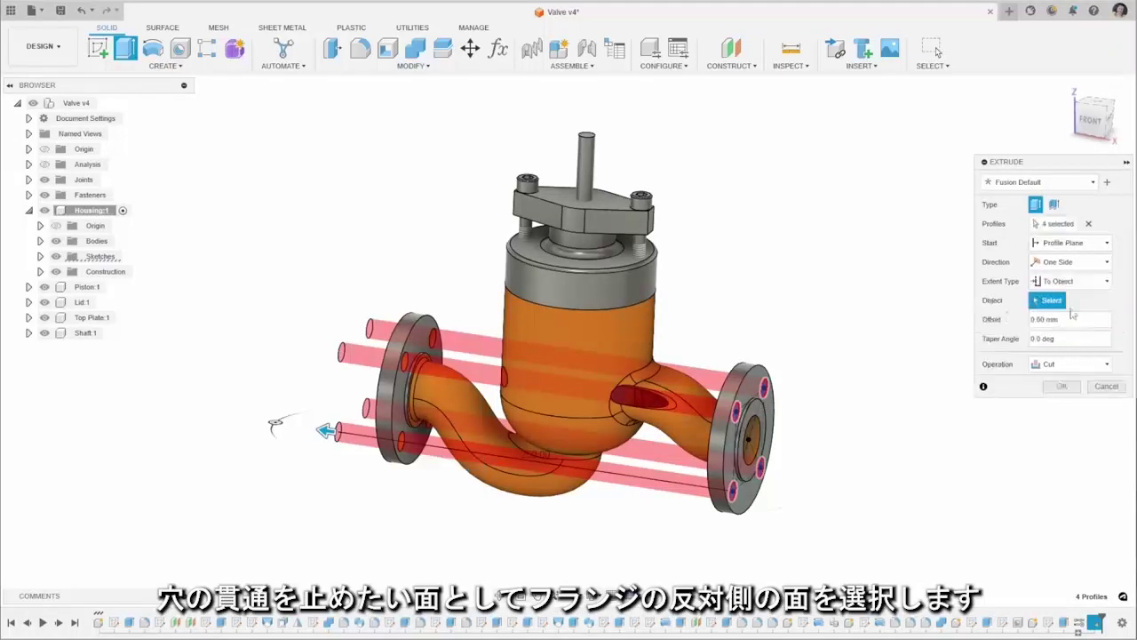
middle_click_drag(822, 306, 880, 306, "shift")
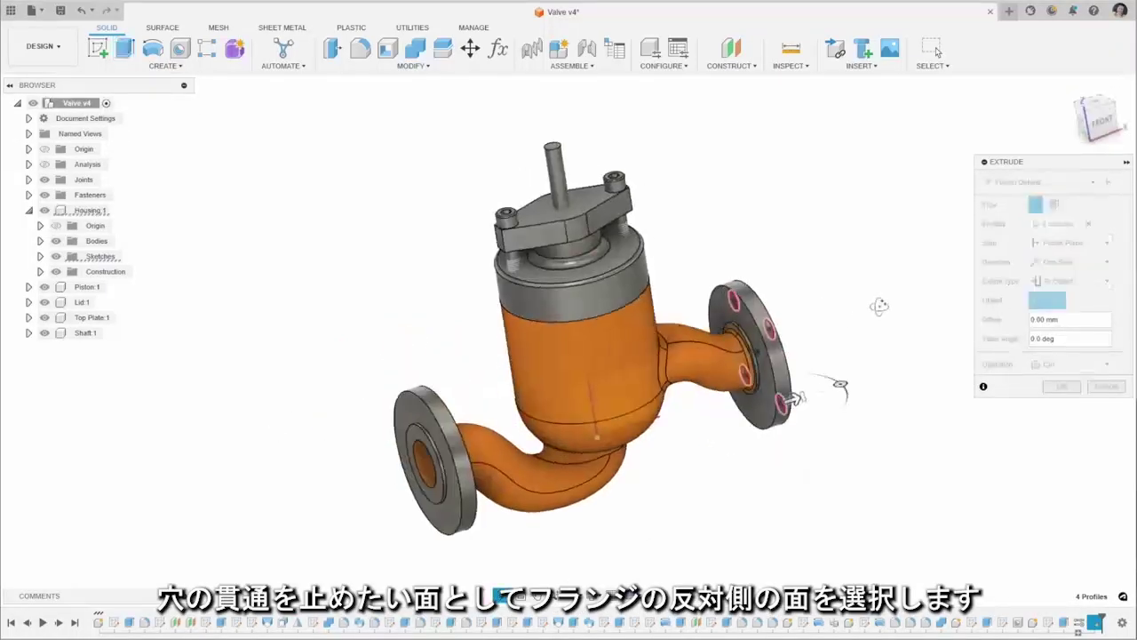
left_click(756, 338)
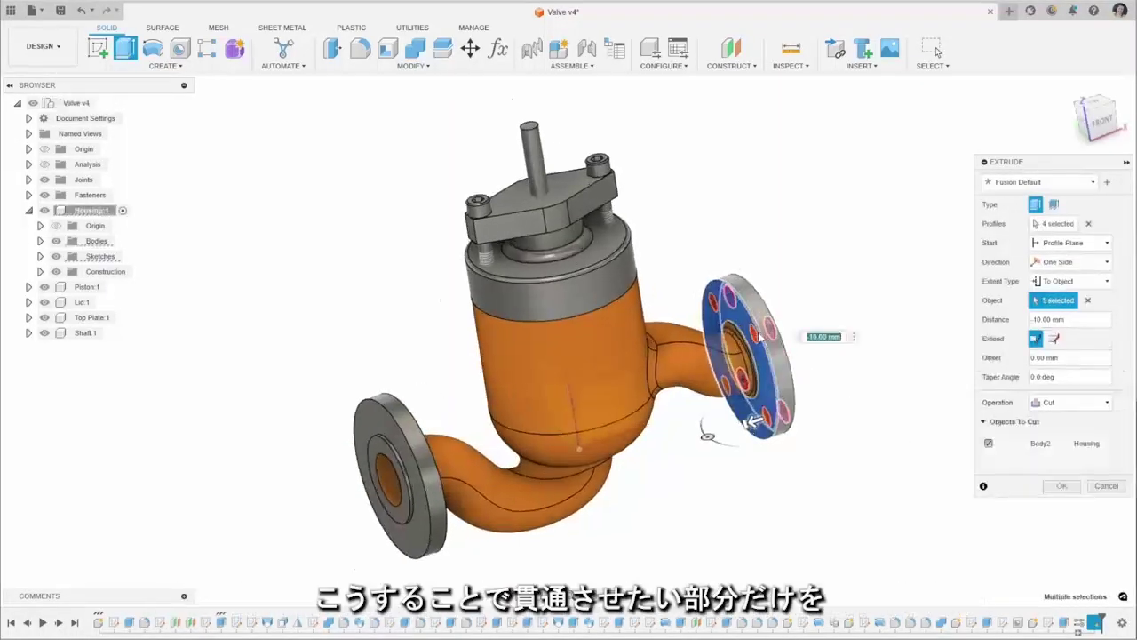
scroll(760, 336, "up", 2)
middle_click_drag(858, 414, 837, 404, "shift")
left_click(1060, 486)
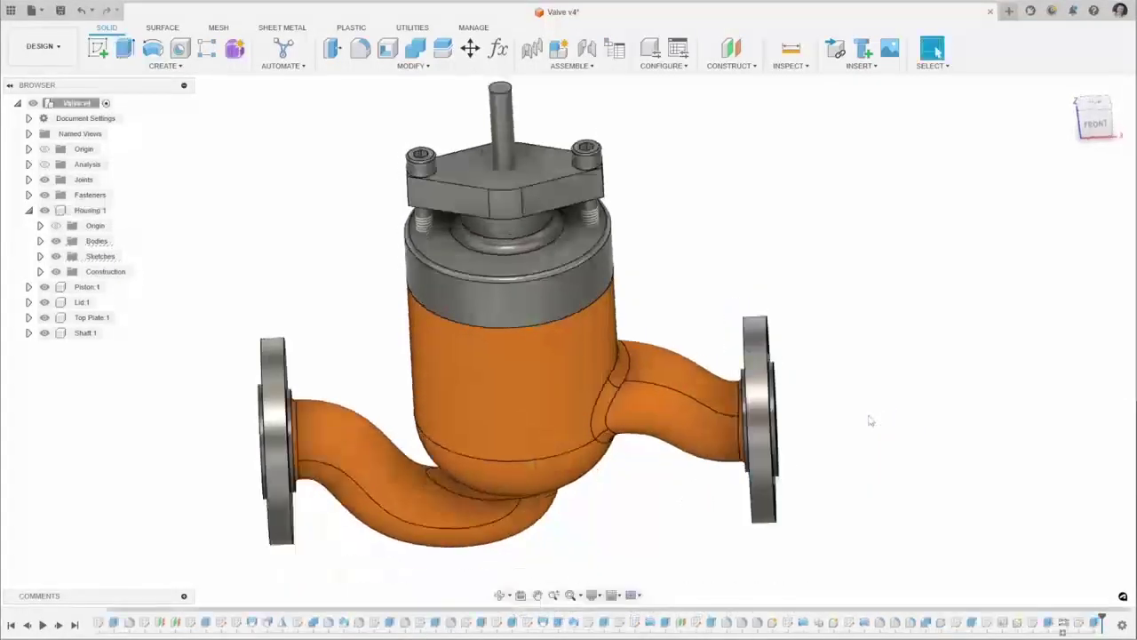
Show the bolt-hole sketch, Sketch16, of the Housing component again
middle_click_drag(871, 418, 861, 376, "shift")
scroll(862, 400, "down", 3)
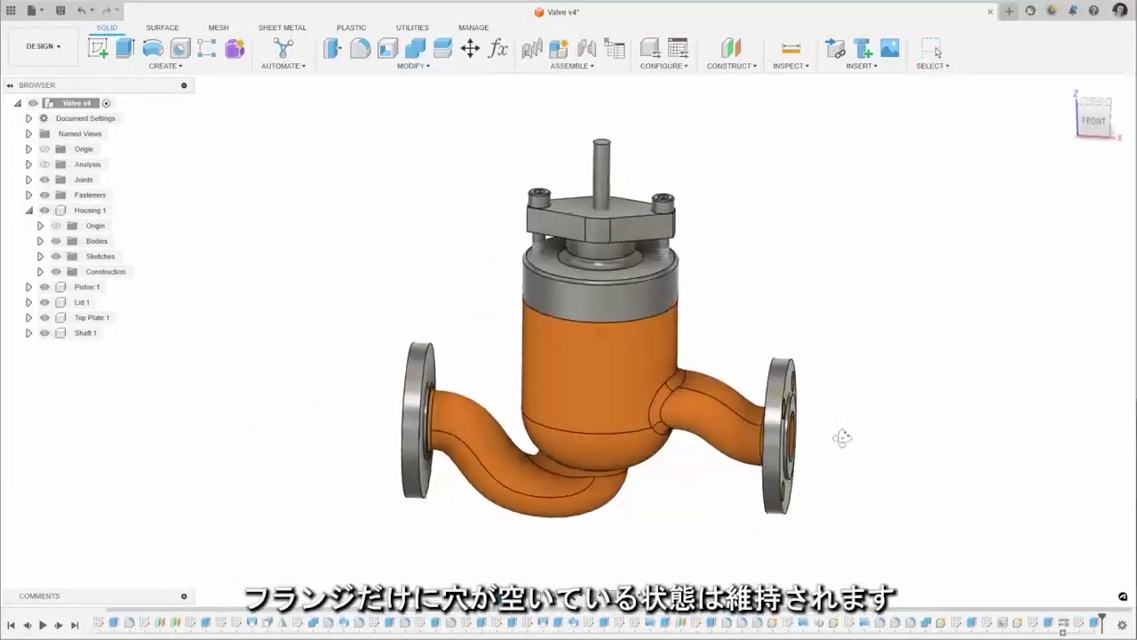
middle_click_drag(833, 403, 816, 400, "shift")
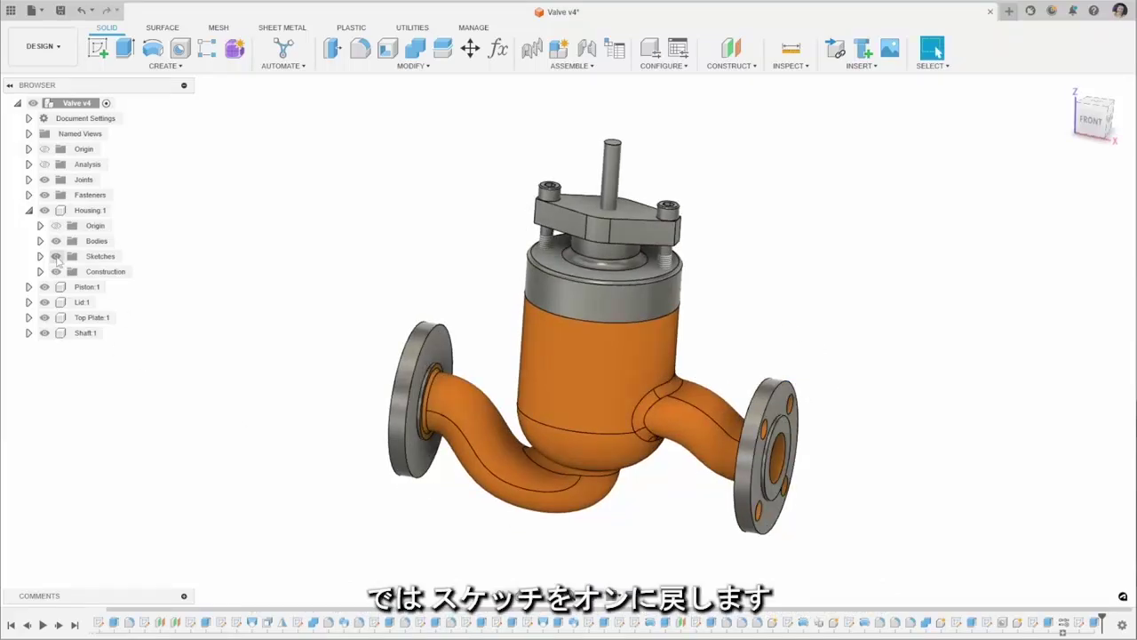
left_click(40, 256)
left_click(67, 501)
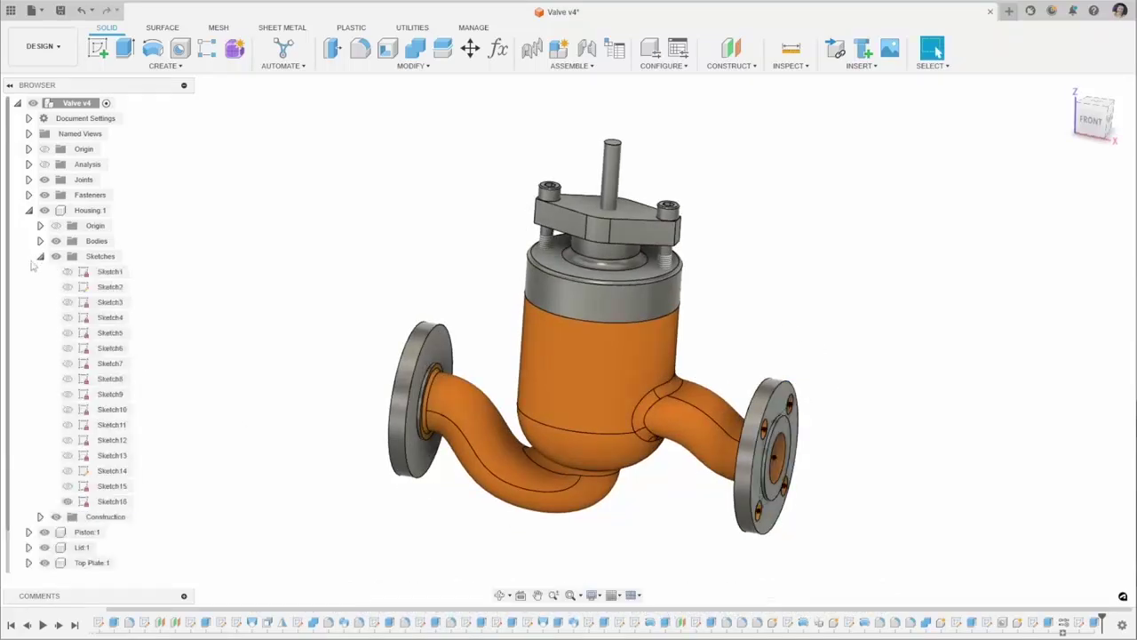
left_click(40, 256)
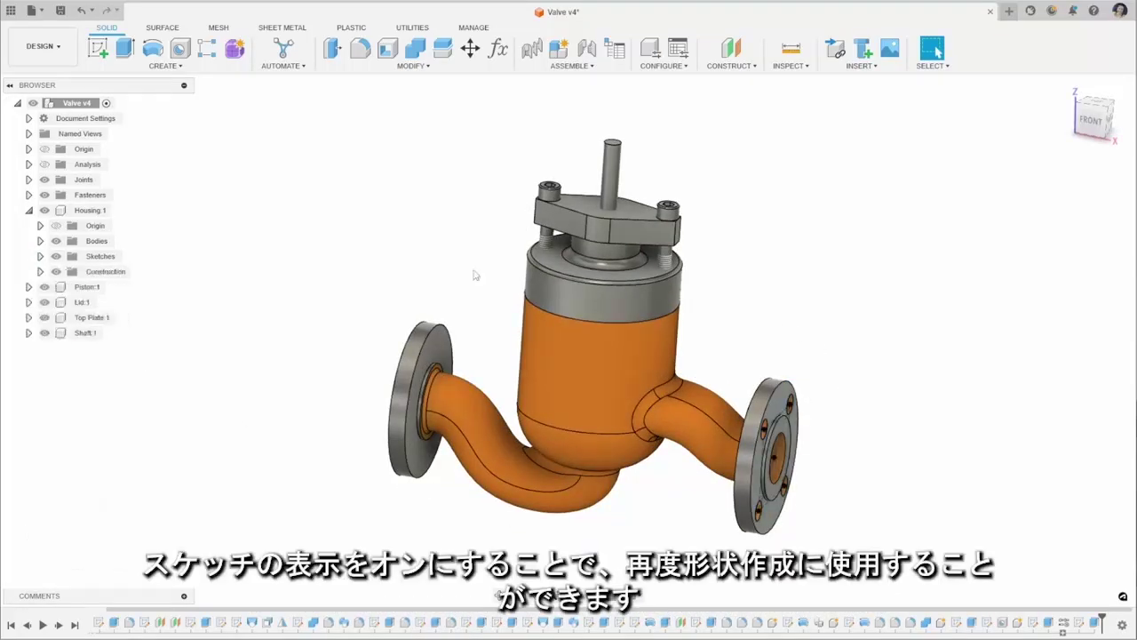
Start another Extrude using the same four bolt-hole circles as profiles
left_click(125, 48)
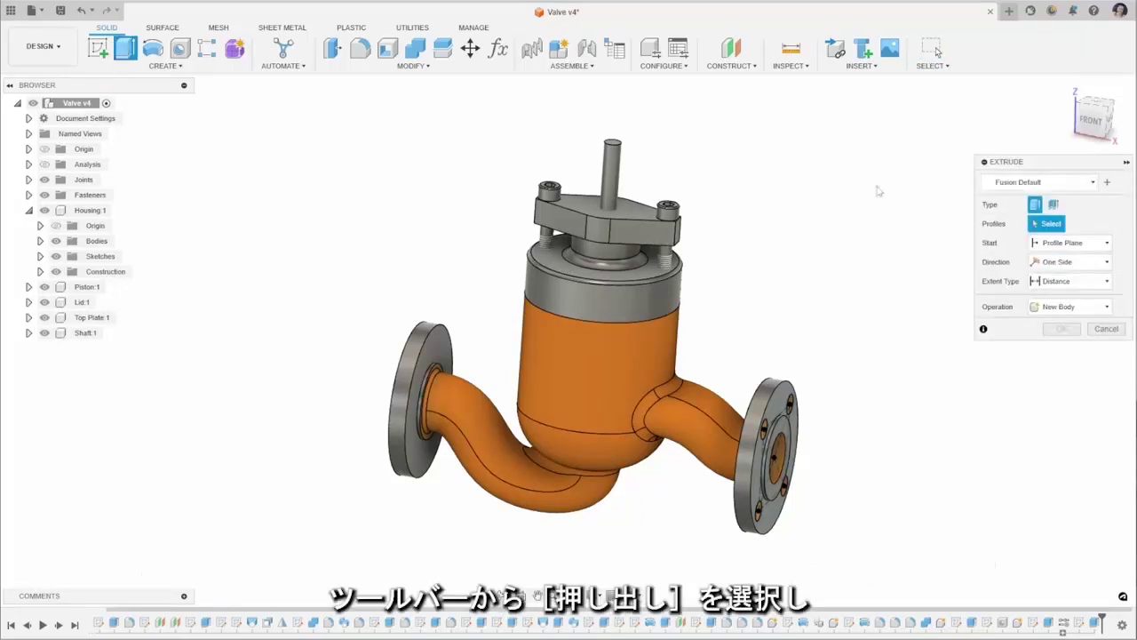
scroll(789, 266, "up", 5)
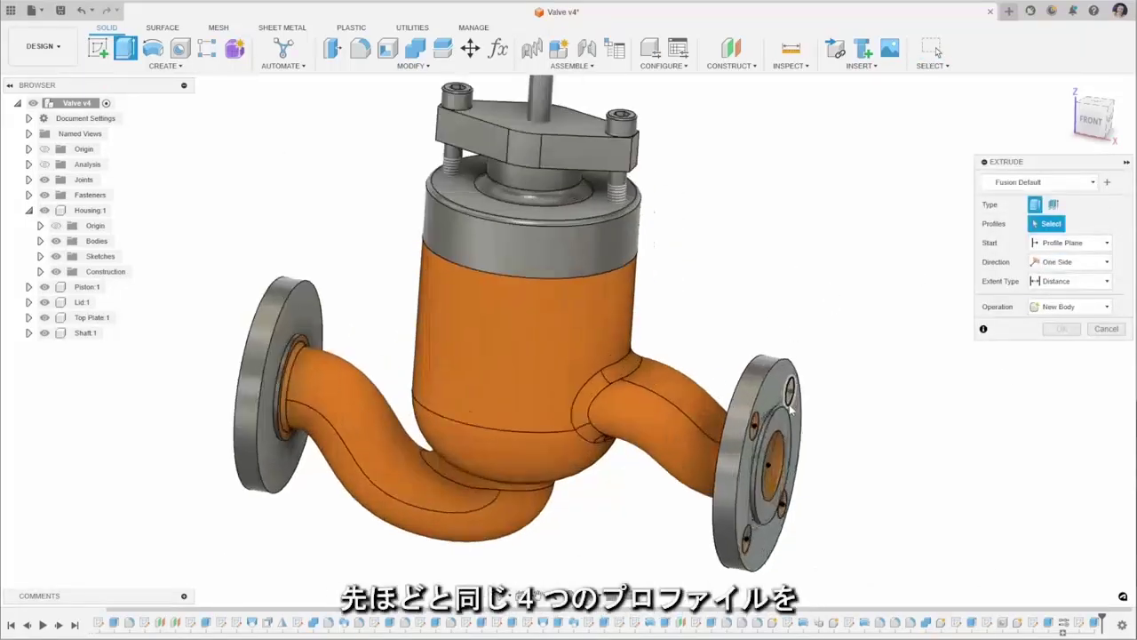
left_click(749, 428)
left_click(804, 374)
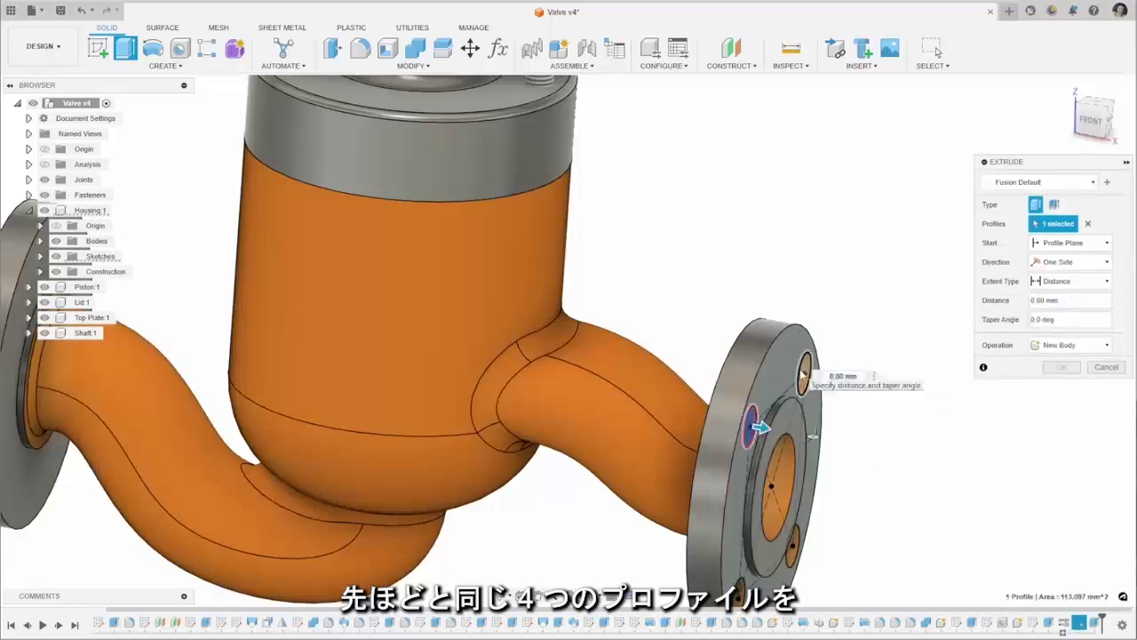
scroll(822, 386, "down", 3)
scroll(804, 488, "up", 3)
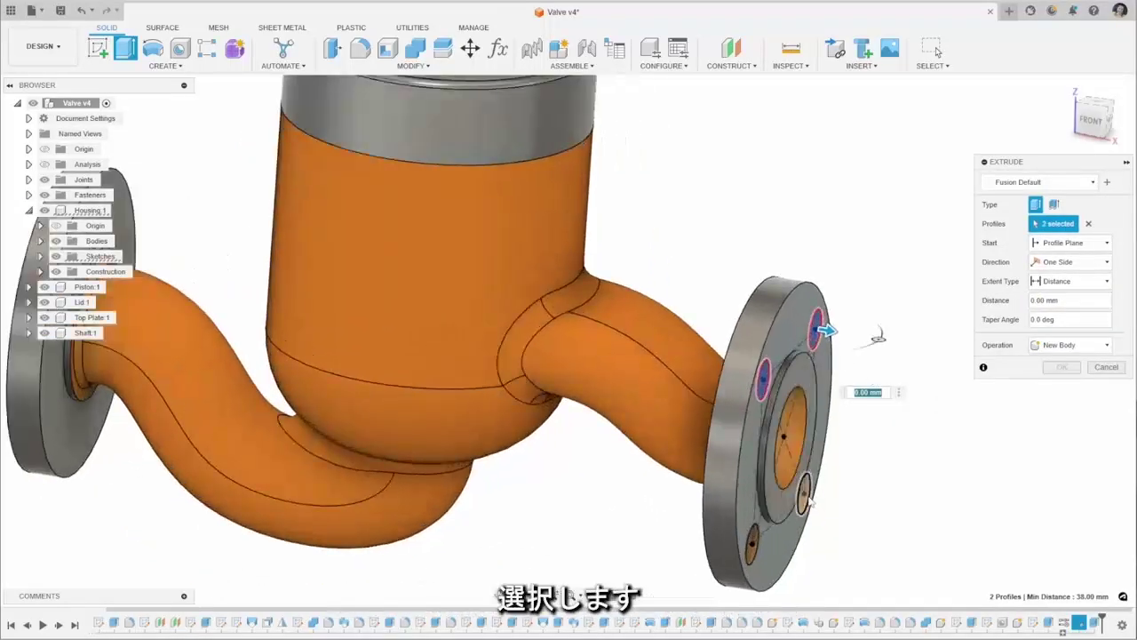
left_click(807, 490)
left_click(753, 543)
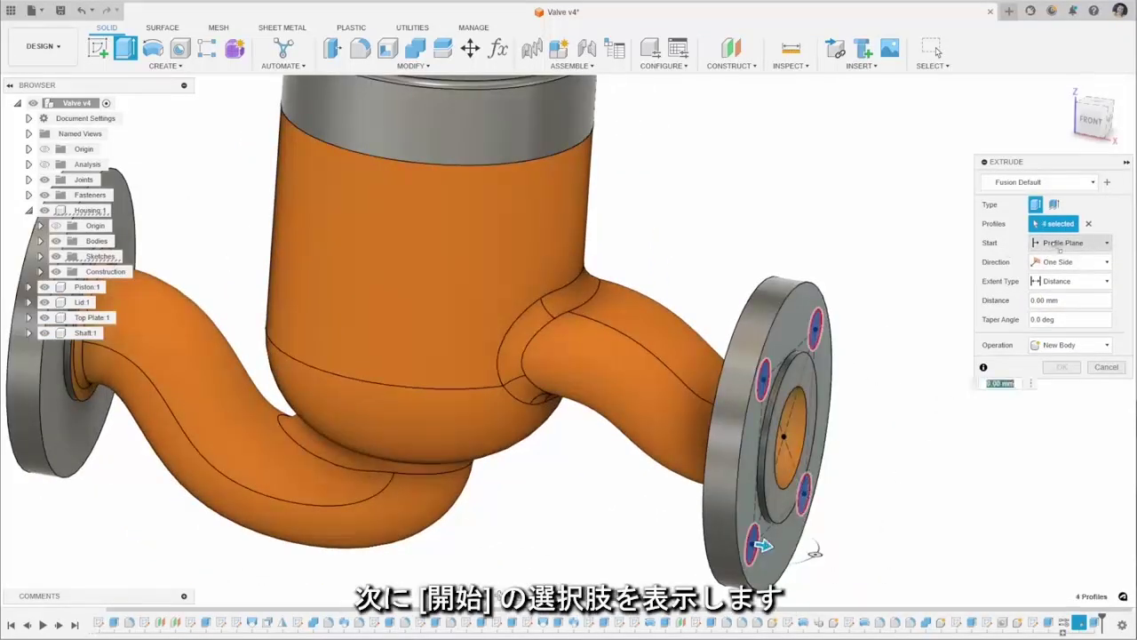
Start the extrusion from an object, the inner face of the opposite flange, and cut to a distance of -20 mm
left_click(1098, 243)
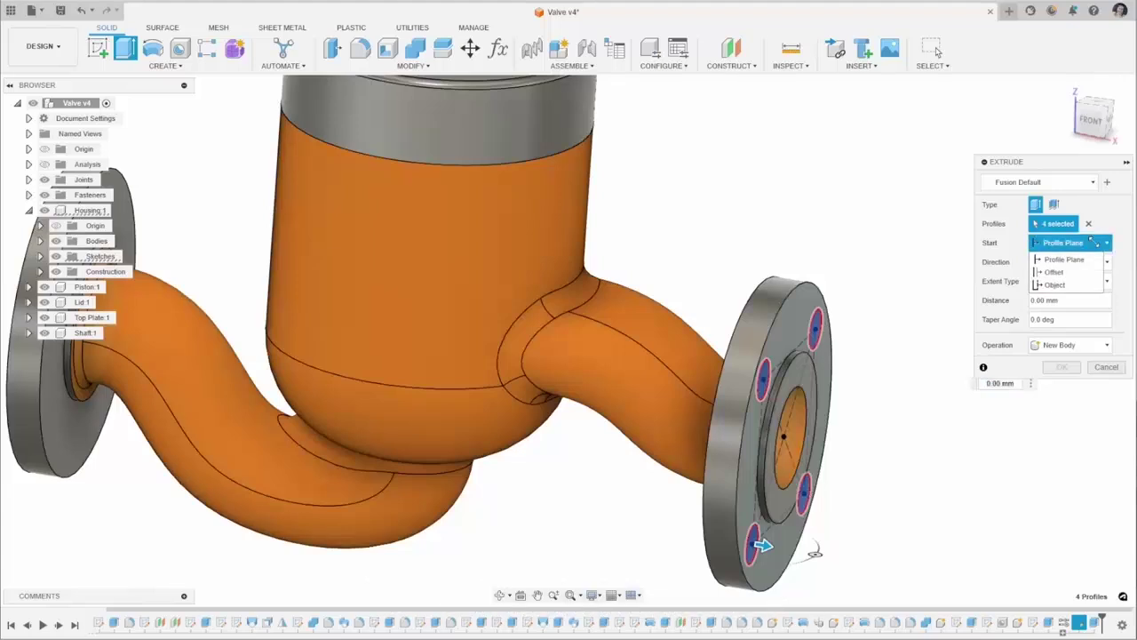
left_click(1074, 284)
scroll(455, 240, "down", 5)
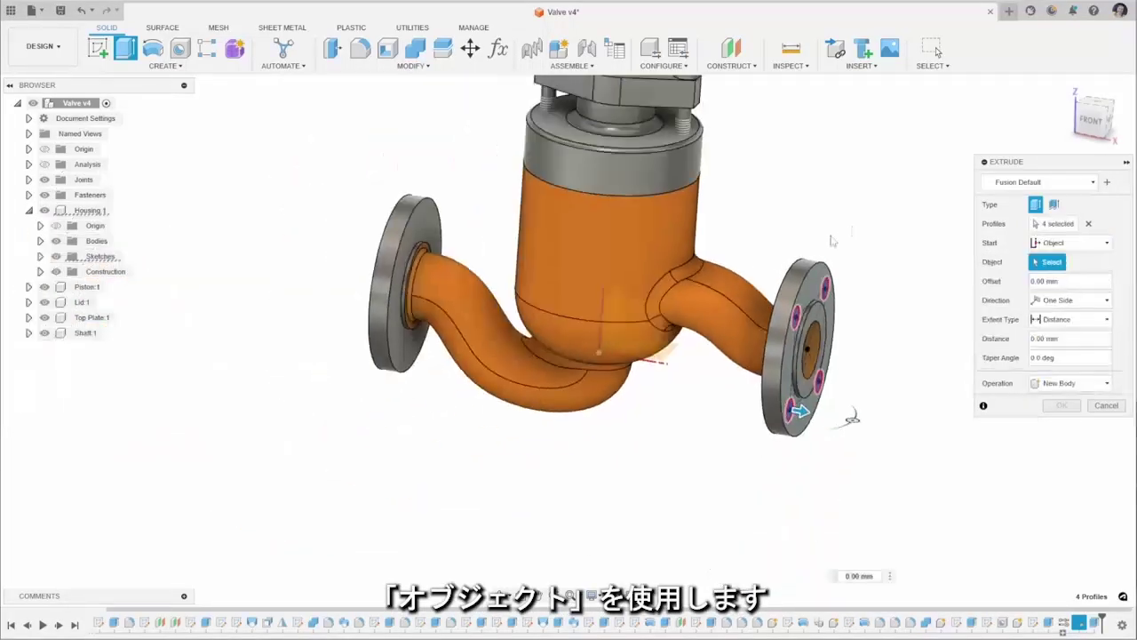
left_click(417, 229)
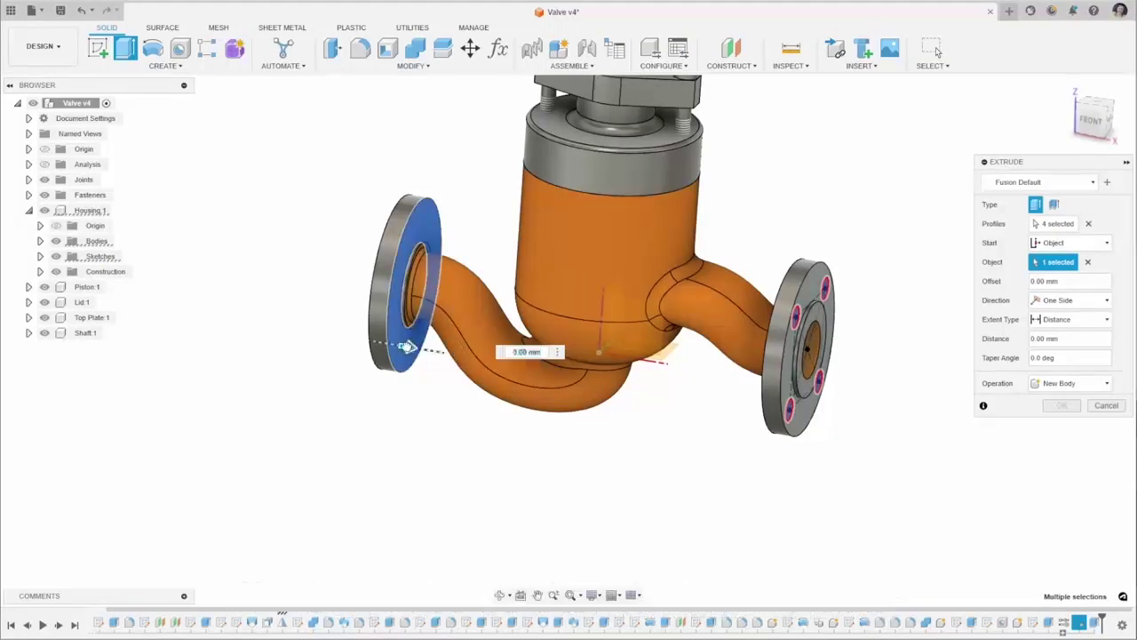
left_click_drag(408, 346, 372, 343)
middle_click_drag(366, 442, 403, 434, "shift")
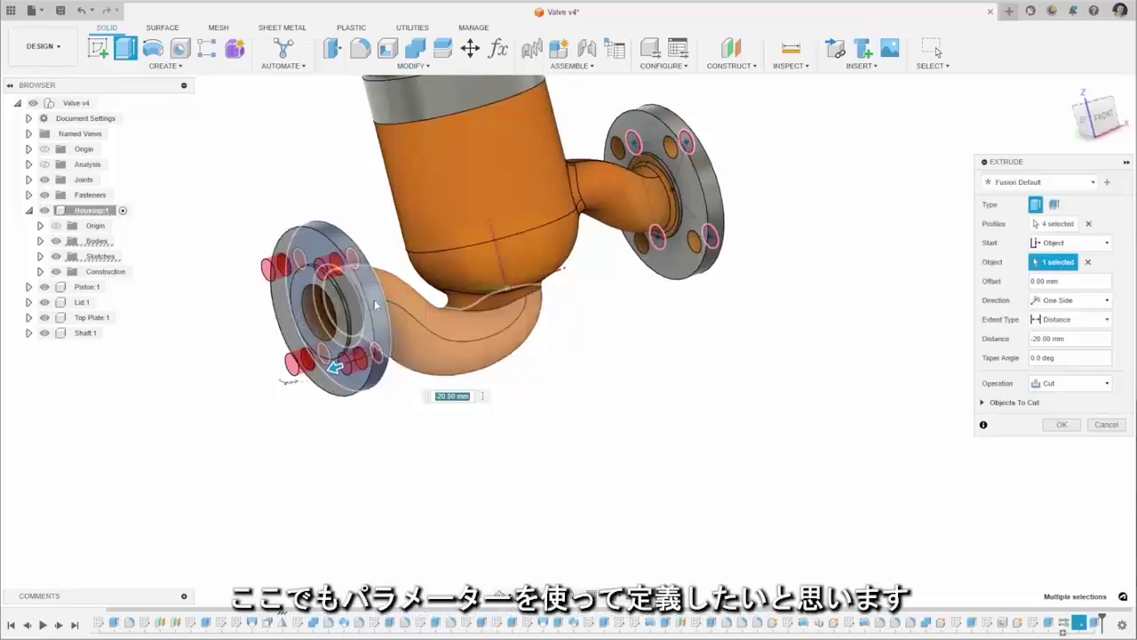
middle_click_drag(484, 422, 596, 469, "shift")
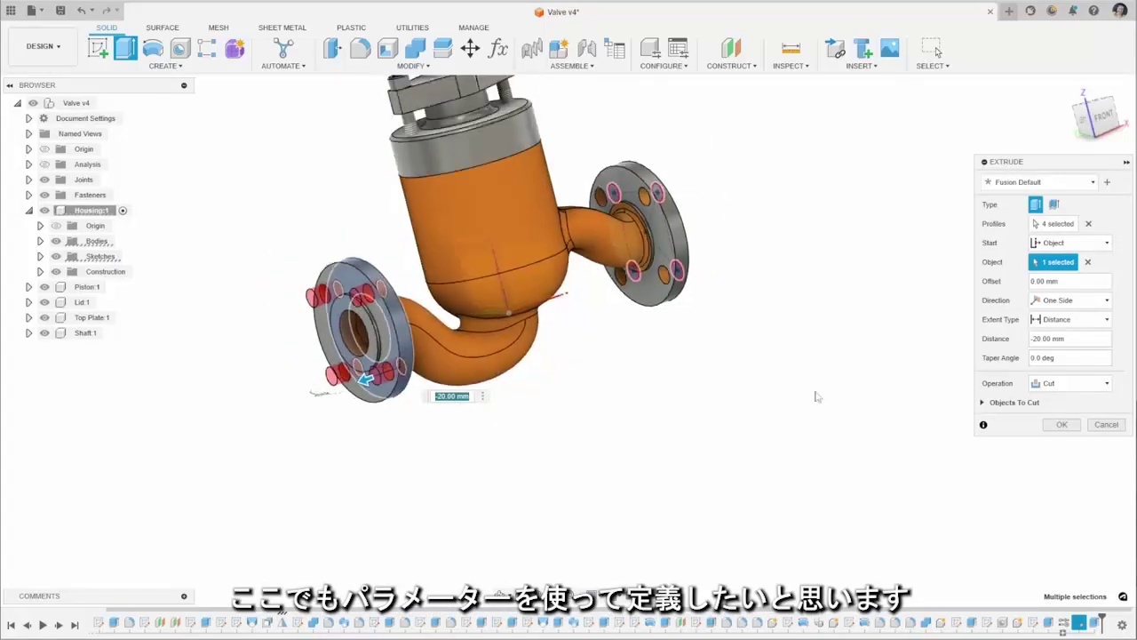
Change the cut's extent type to To Object, ending at the opposite flange's outer face, and finish the extrusion
left_click(1078, 320)
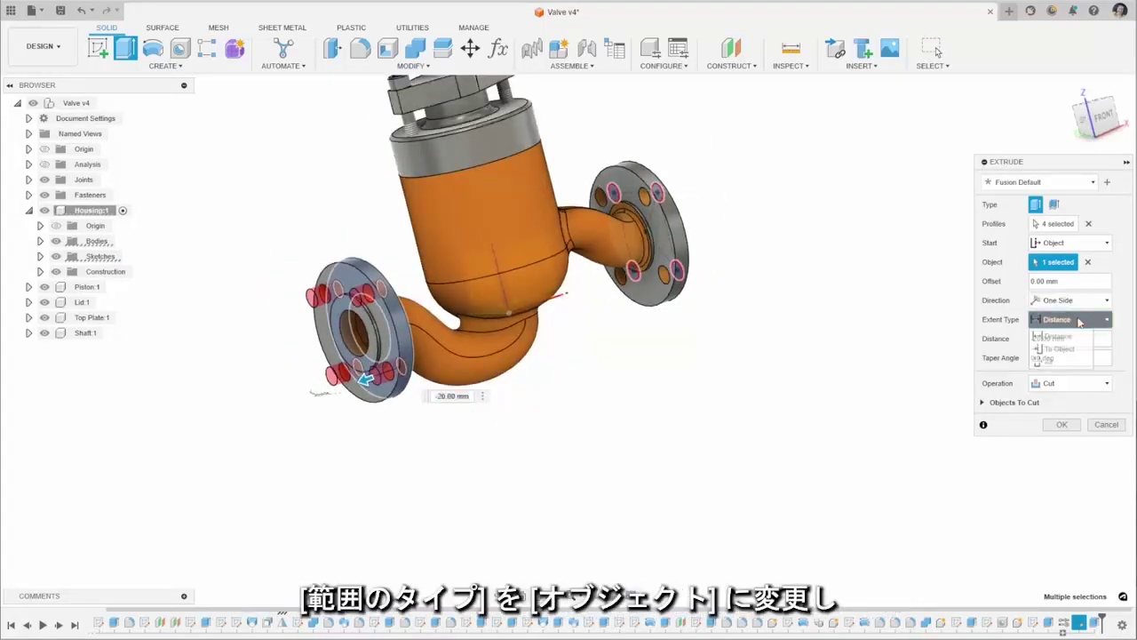
left_click(1059, 348)
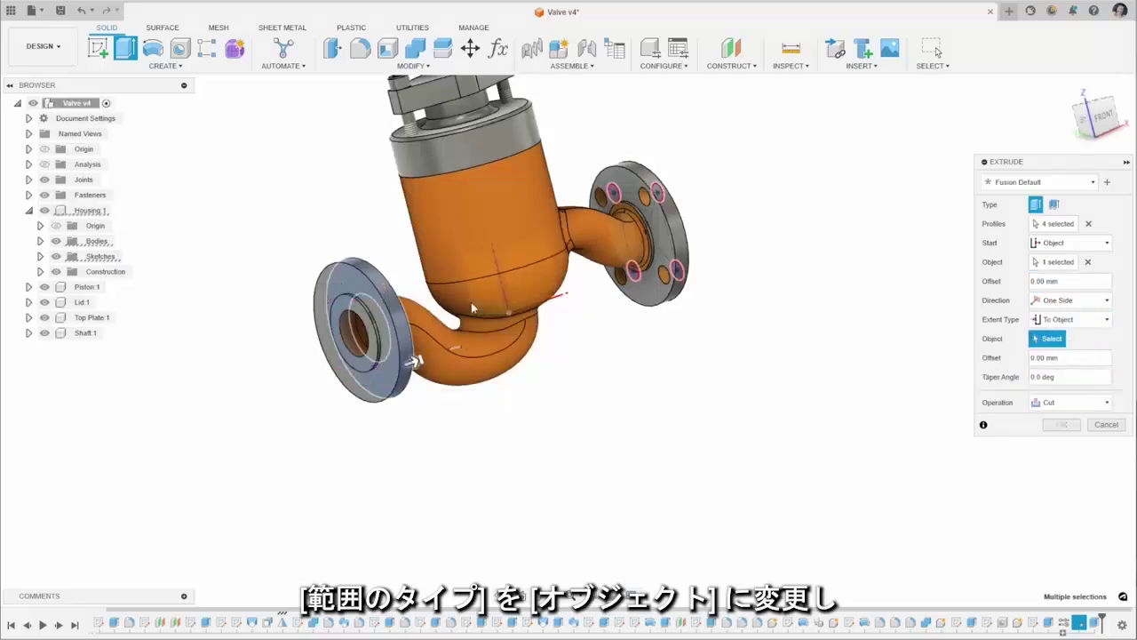
left_click(342, 289)
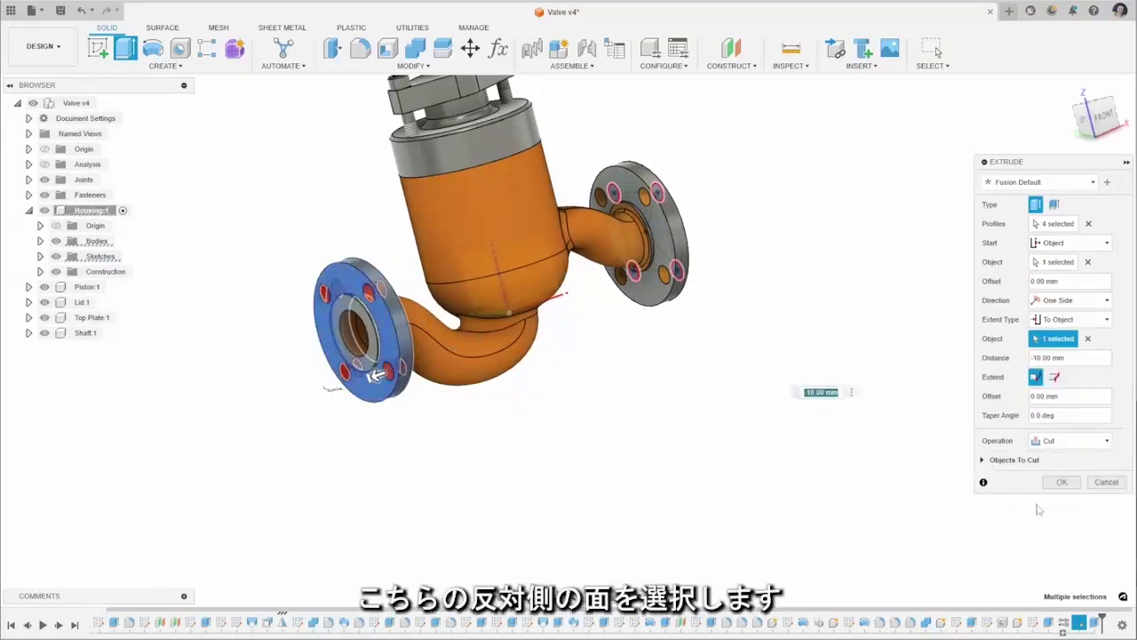
left_click(1062, 481)
middle_click_drag(820, 305, 767, 258, "shift")
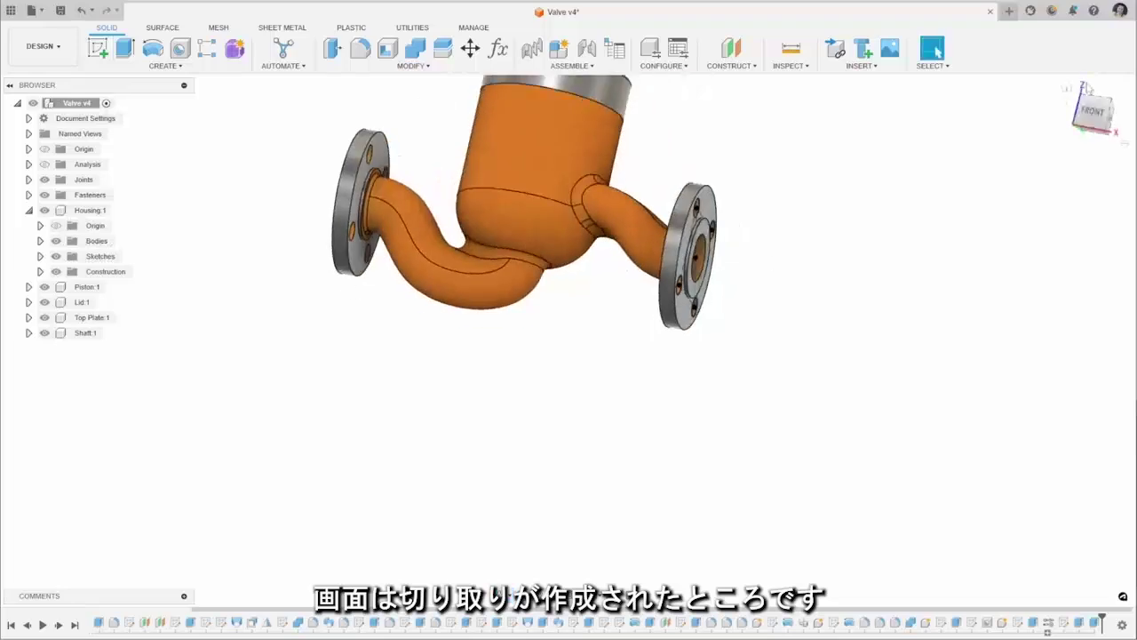
left_click(1067, 88)
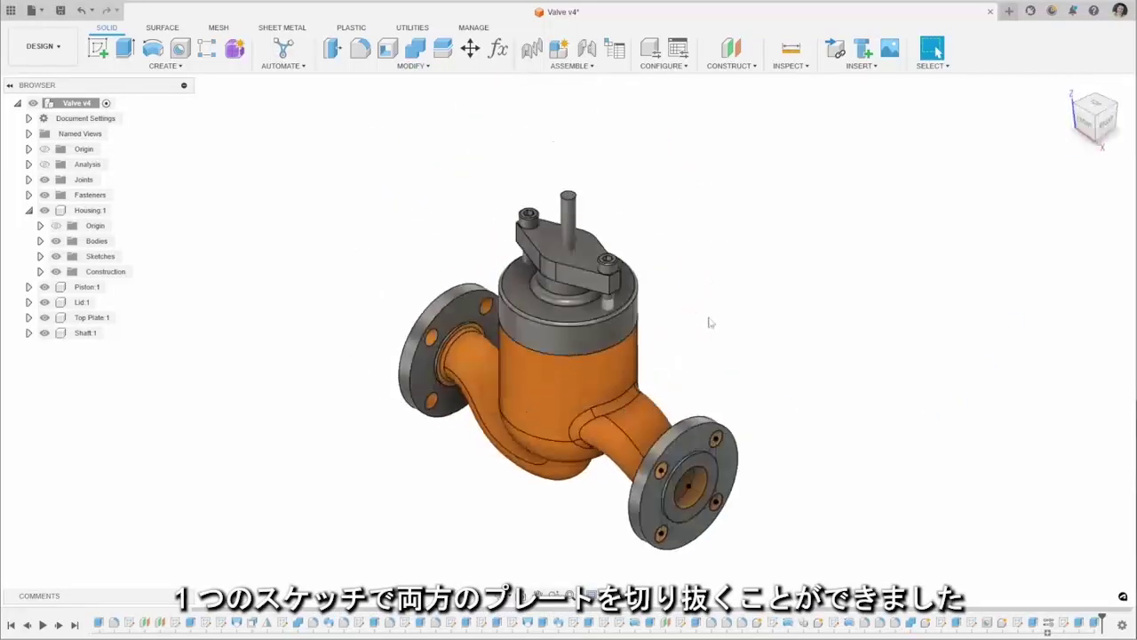
middle_click_drag(709, 308, 746, 291, "shift")
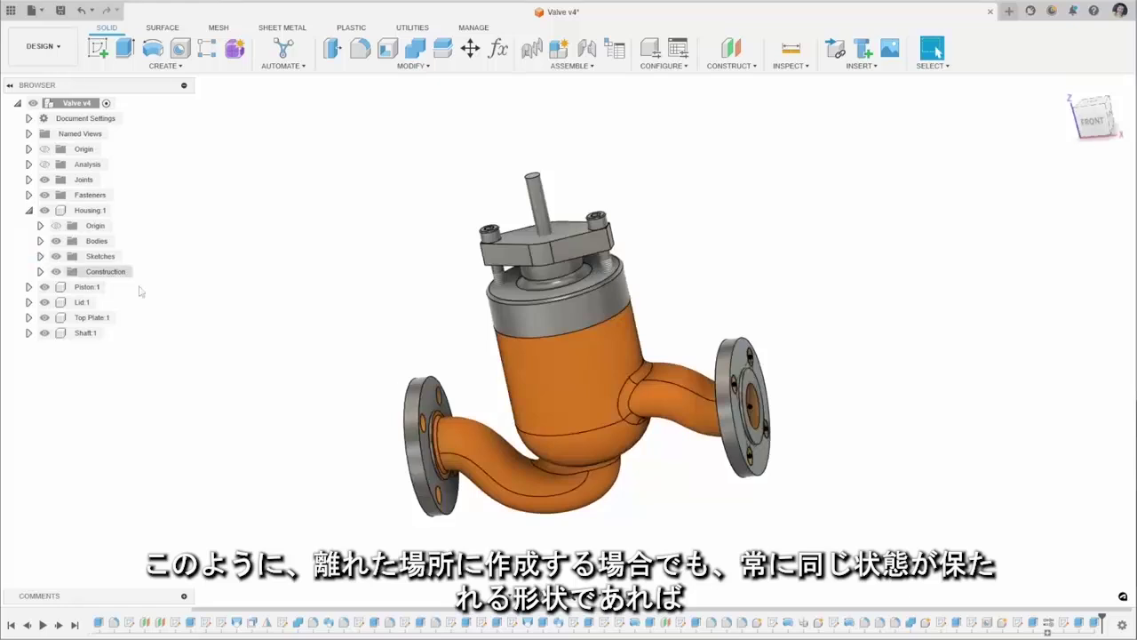
scroll(593, 275, "down", 3)
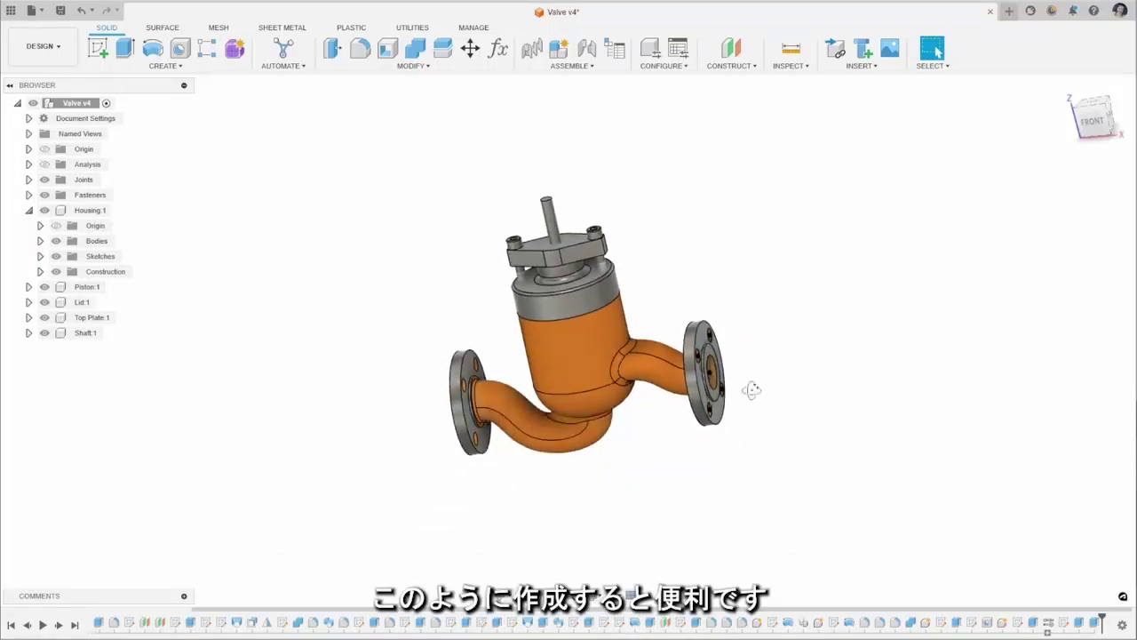
Start another Extrude using the ring-shaped outer face of the flange with the bolt-hole sketch as the profile
middle_click_drag(751, 389, 739, 406, "shift")
key("e")
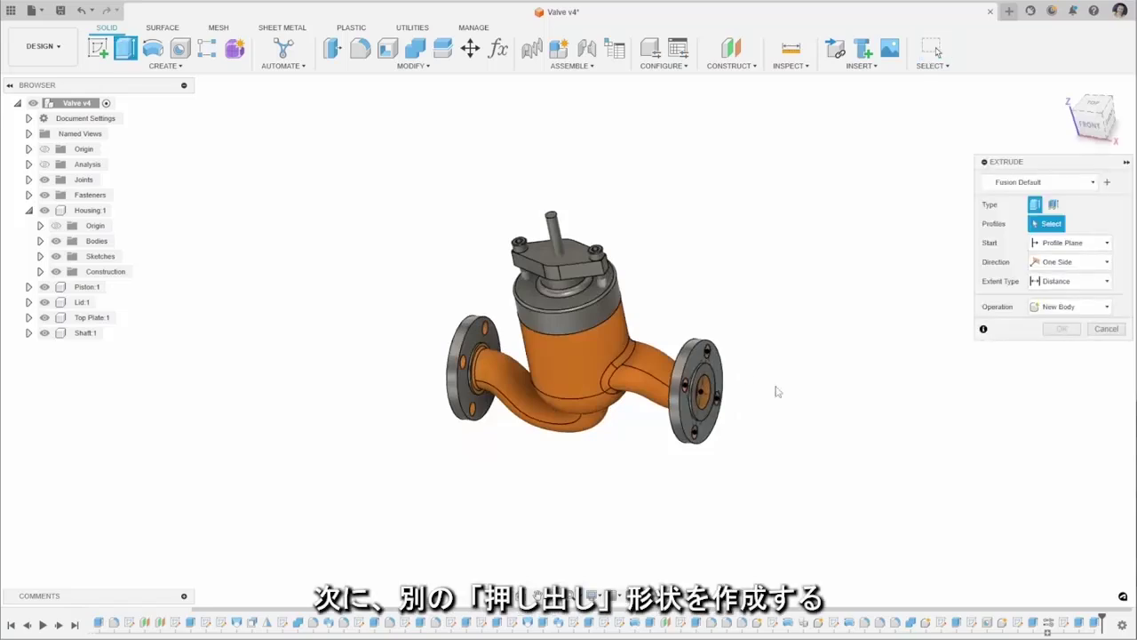
scroll(767, 401, "up", 4)
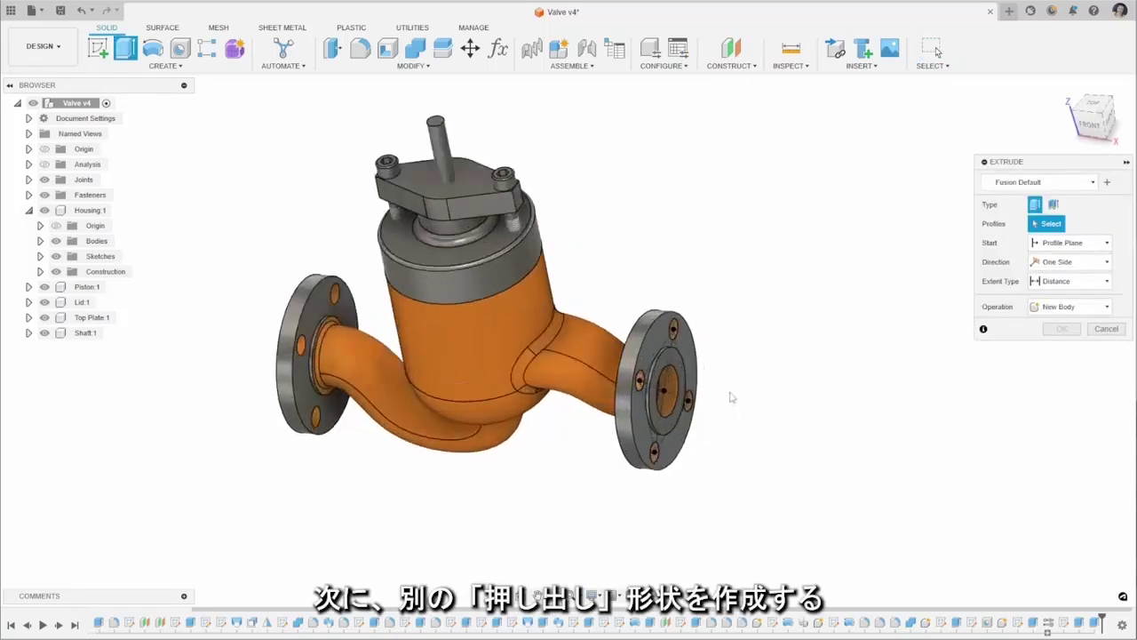
middle_click_drag(751, 383, 720, 364, "shift")
scroll(692, 359, "up", 3)
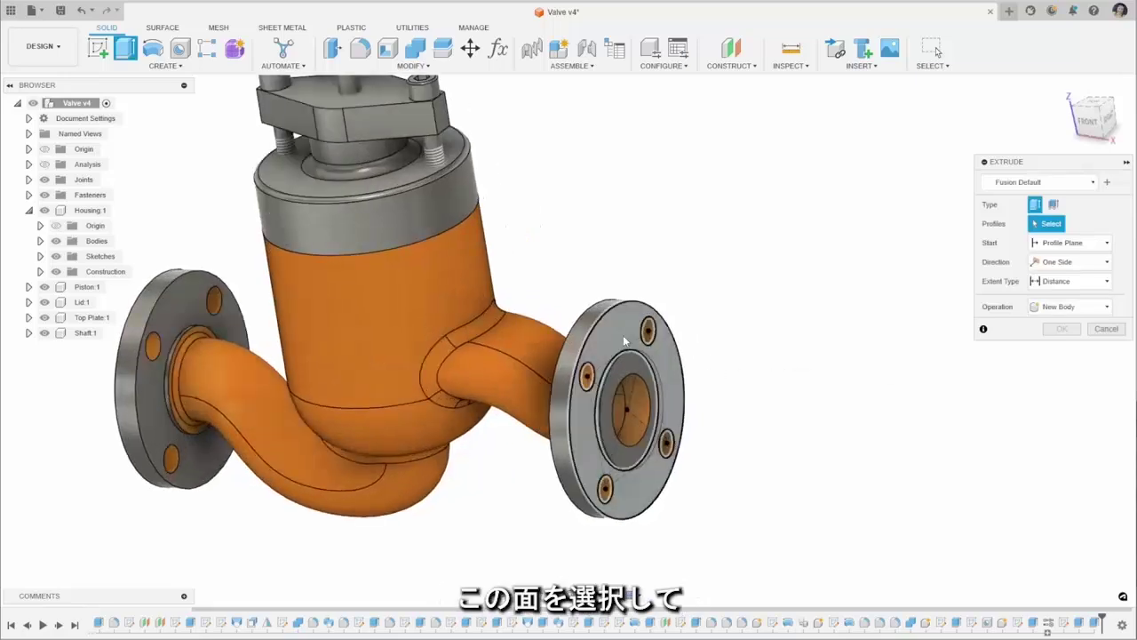
left_click(606, 358)
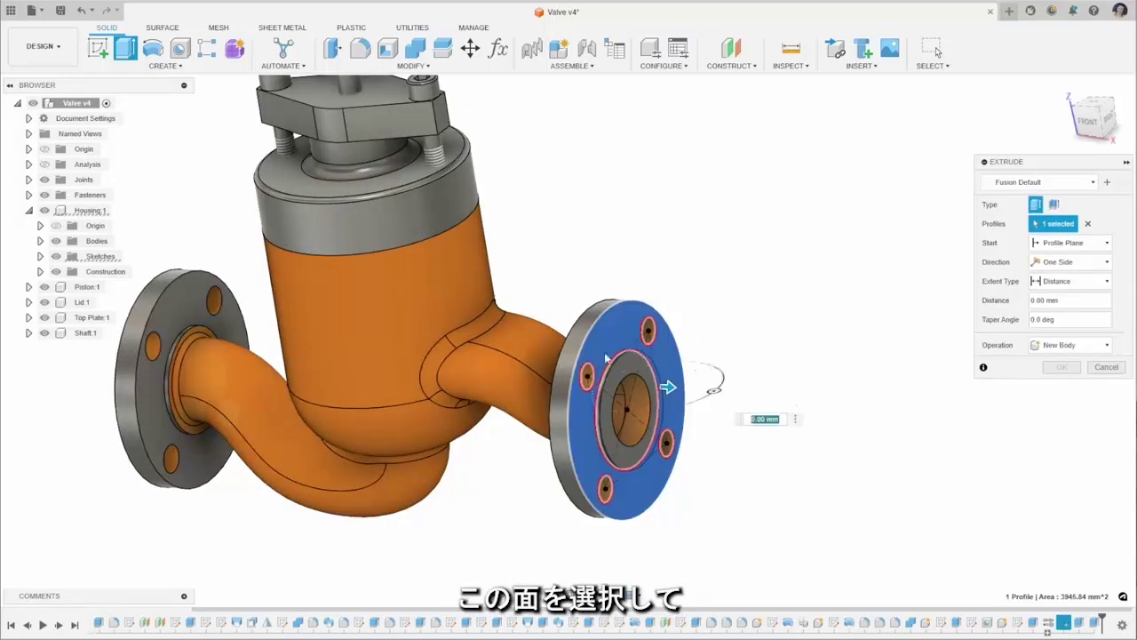
Start the flange face extrusion from an offset of 4 mm
left_click(1070, 243)
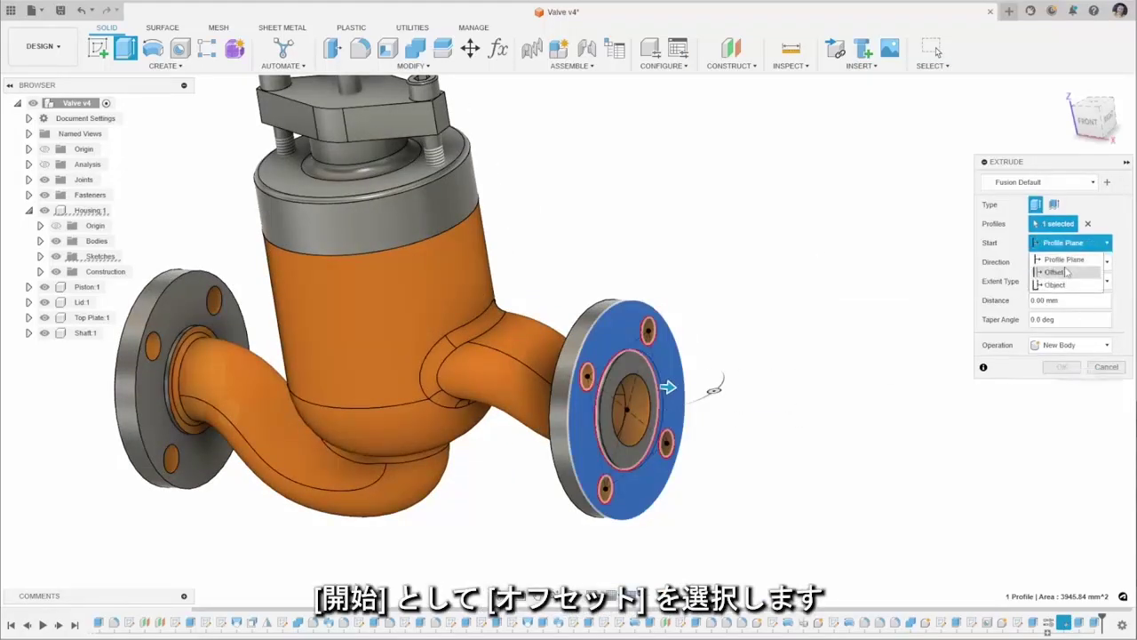
left_click(1066, 272)
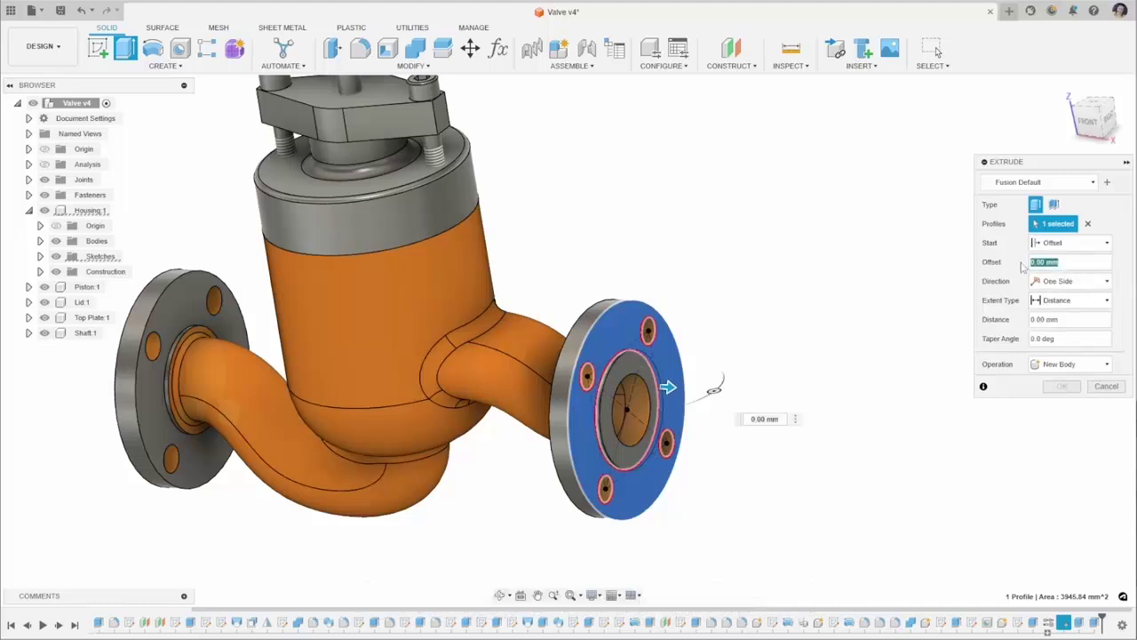
type("4")
middle_click_drag(824, 284, 848, 287, "shift")
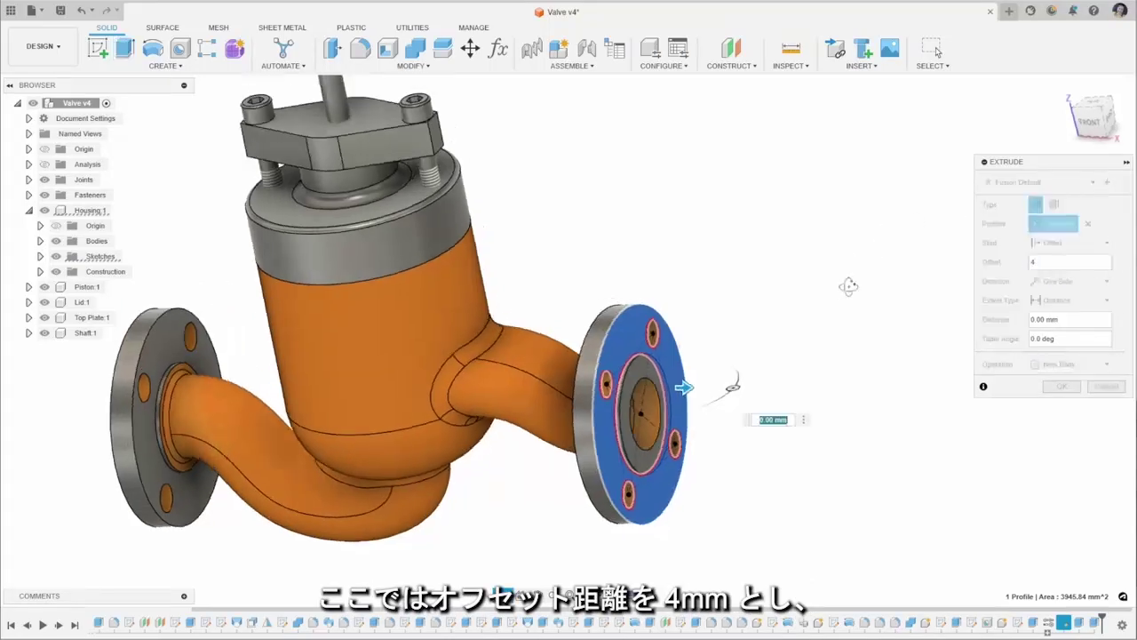
Set the extrusion distance to 10 mm and finish the mating flange as a new body
left_click_drag(1056, 318, 1012, 316)
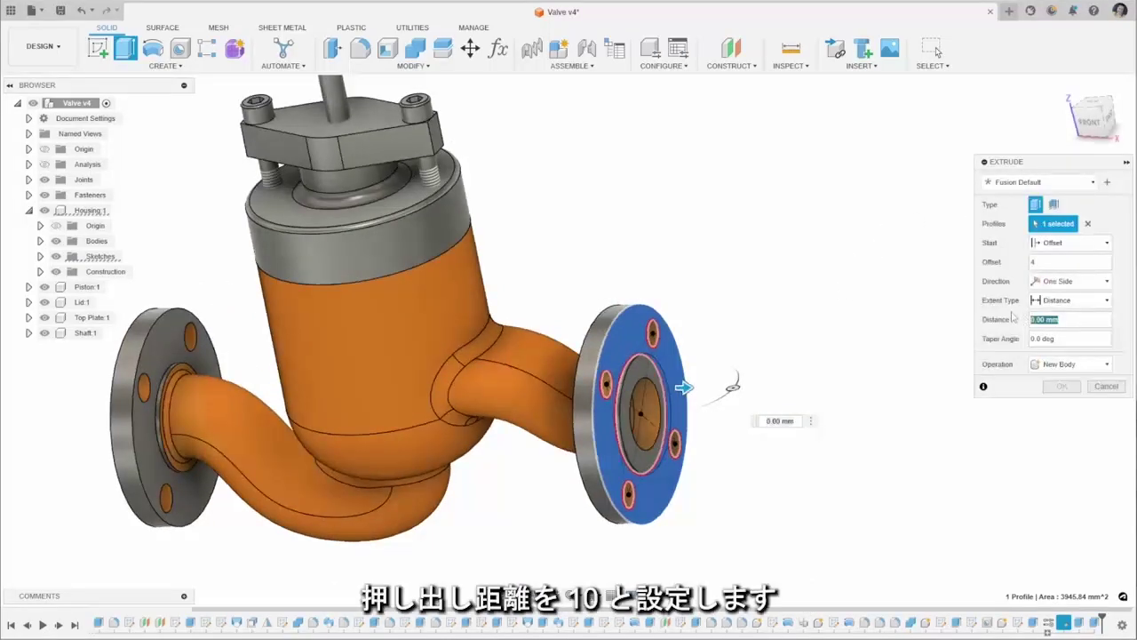
middle_click_drag(812, 294, 825, 282, "shift")
left_click(1062, 386)
mouse_move(792, 409)
middle_mouse_down("shift")
mouse_move(749, 411)
mouse_move(737, 388)
middle_mouse_up("shift")
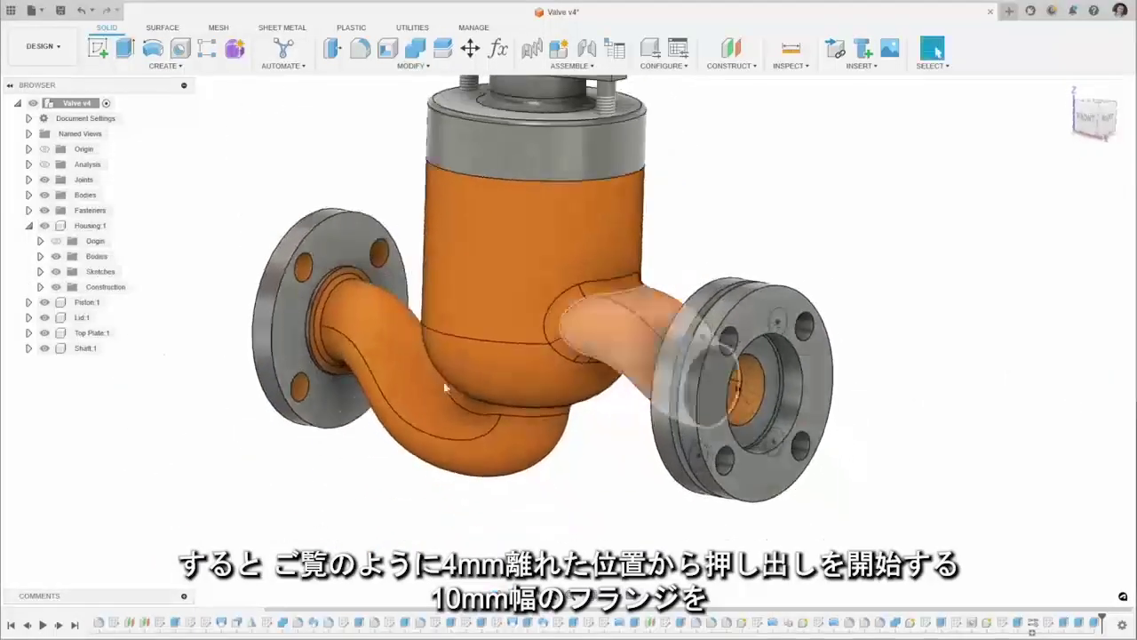
Hide the sketches of the Housing component
left_click(55, 271)
mouse_move(798, 470)
middle_mouse_down("shift")
mouse_move(810, 465)
mouse_move(791, 439)
mouse_move(805, 462)
mouse_move(783, 465)
mouse_move(693, 404)
middle_mouse_up("shift")
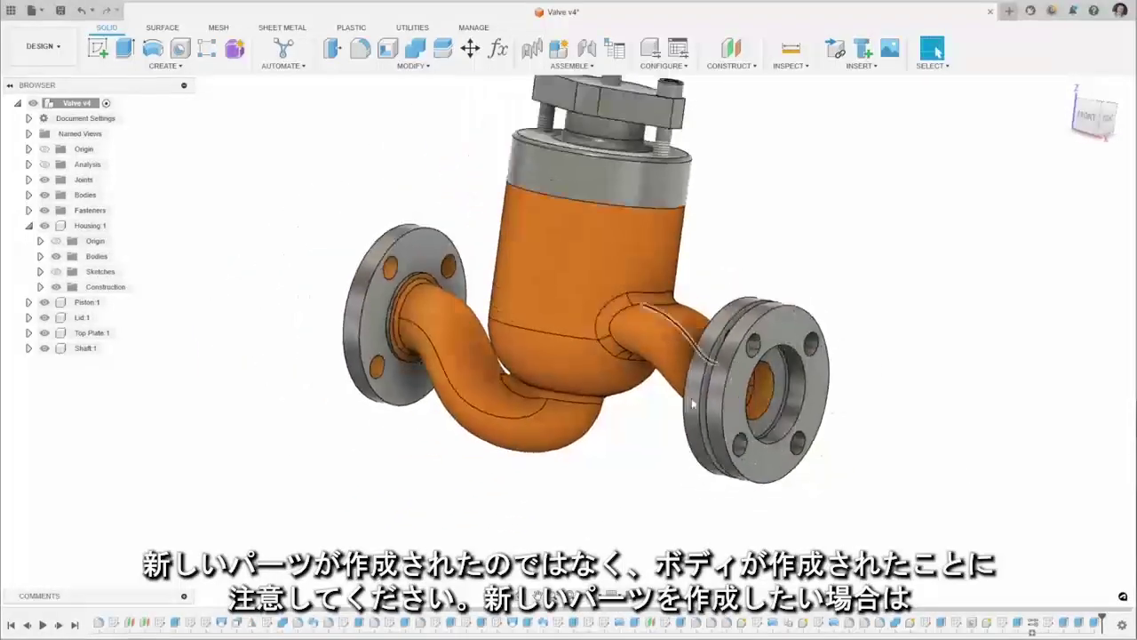
middle_click_drag(760, 446, 733, 478, "shift")
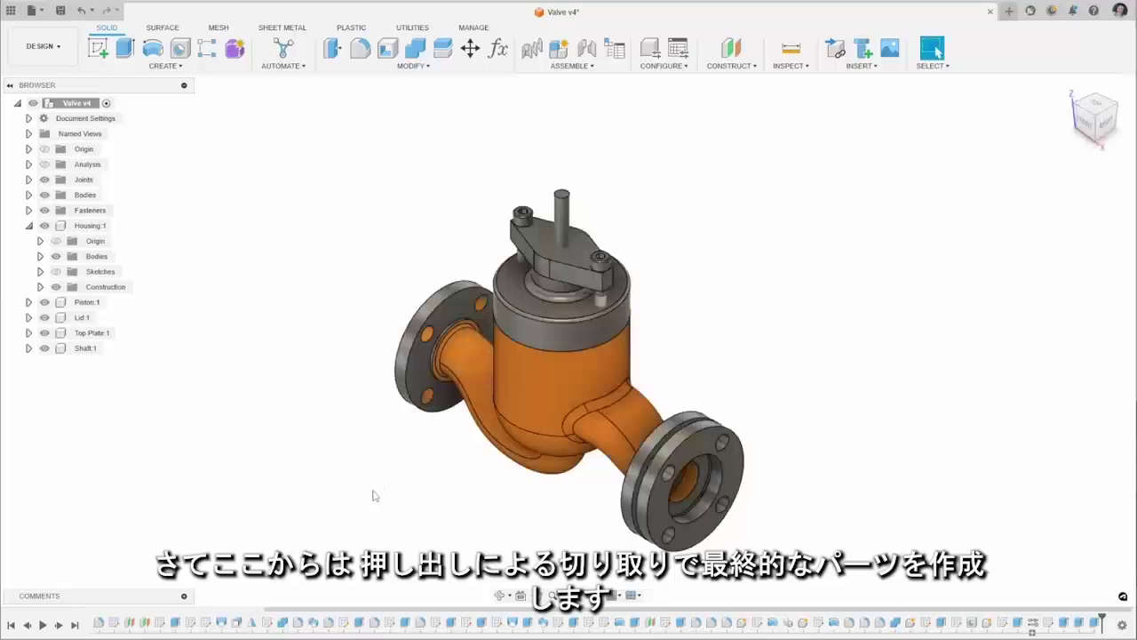
Start a sketch on the top plate's upper face and project the shaft's circular end face into it
middle_click_drag(374, 495, 725, 181, "shift")
scroll(582, 218, "up", 5)
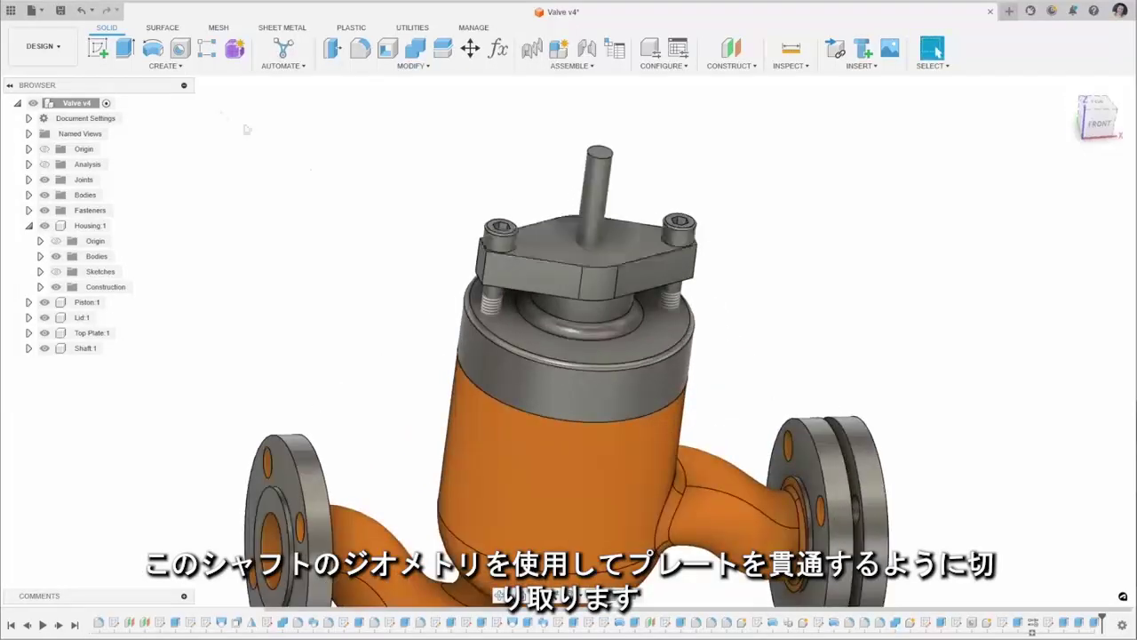
left_click(98, 49)
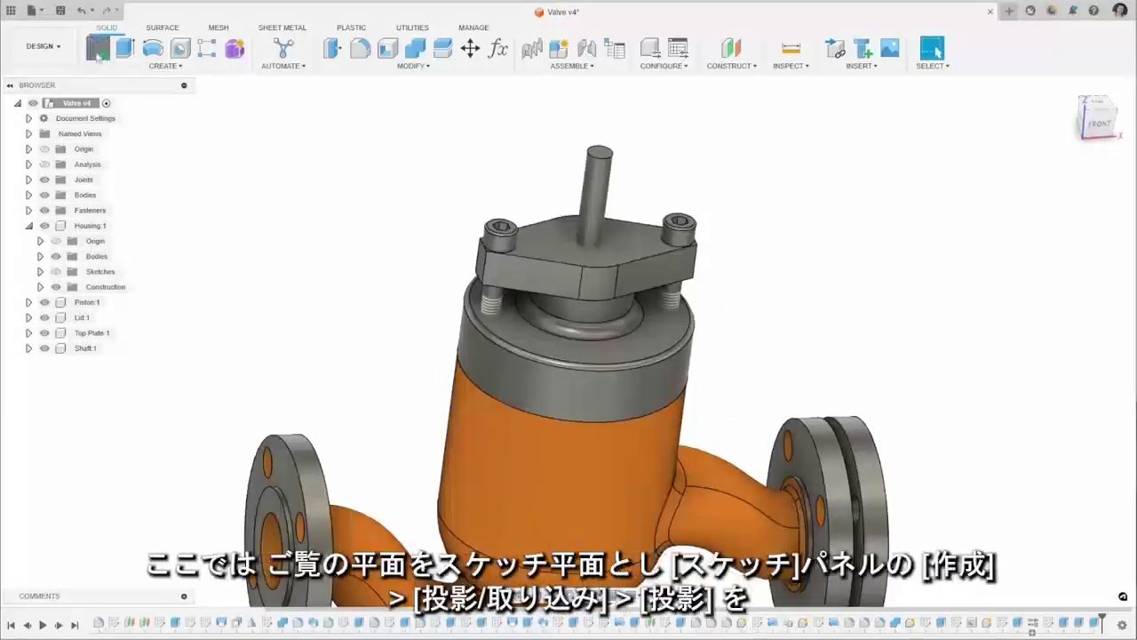
left_click(537, 240)
key("p")
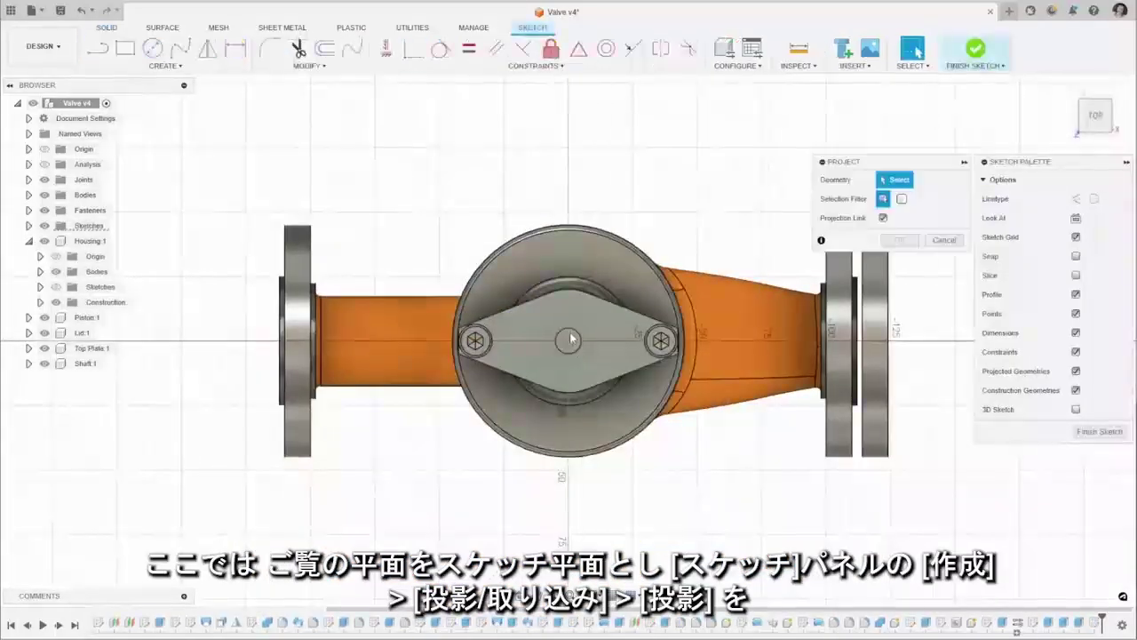
left_click(569, 342)
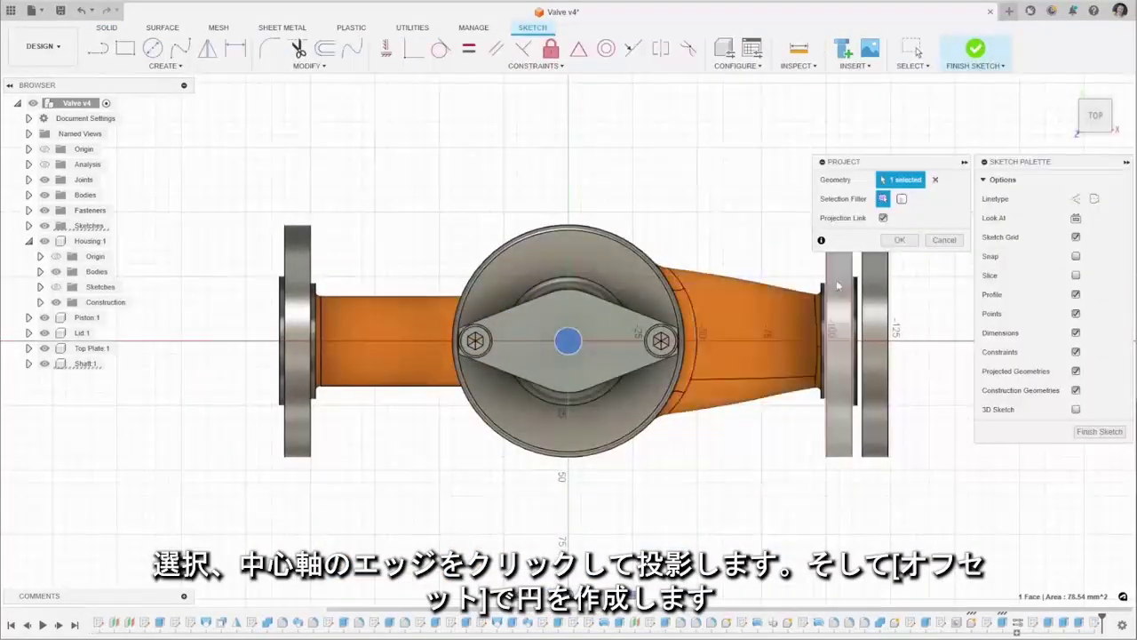
left_click(899, 240)
Offset the projected shaft circle outward by 1 mm as clearance
key("o")
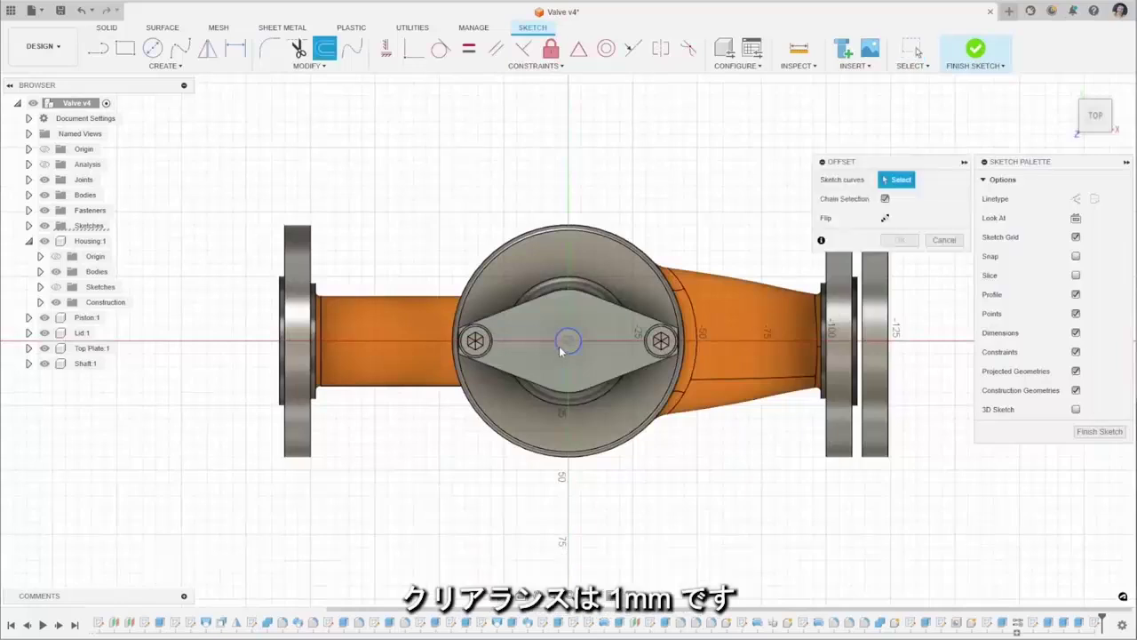
left_click(577, 337)
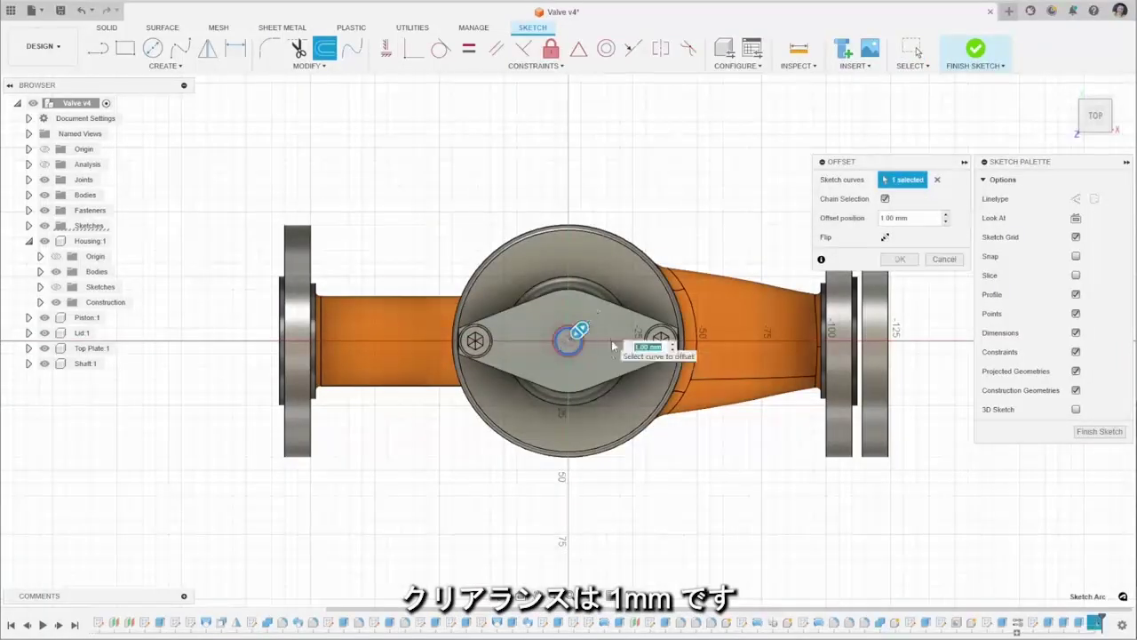
type("1")
scroll(580, 370, "up", 3)
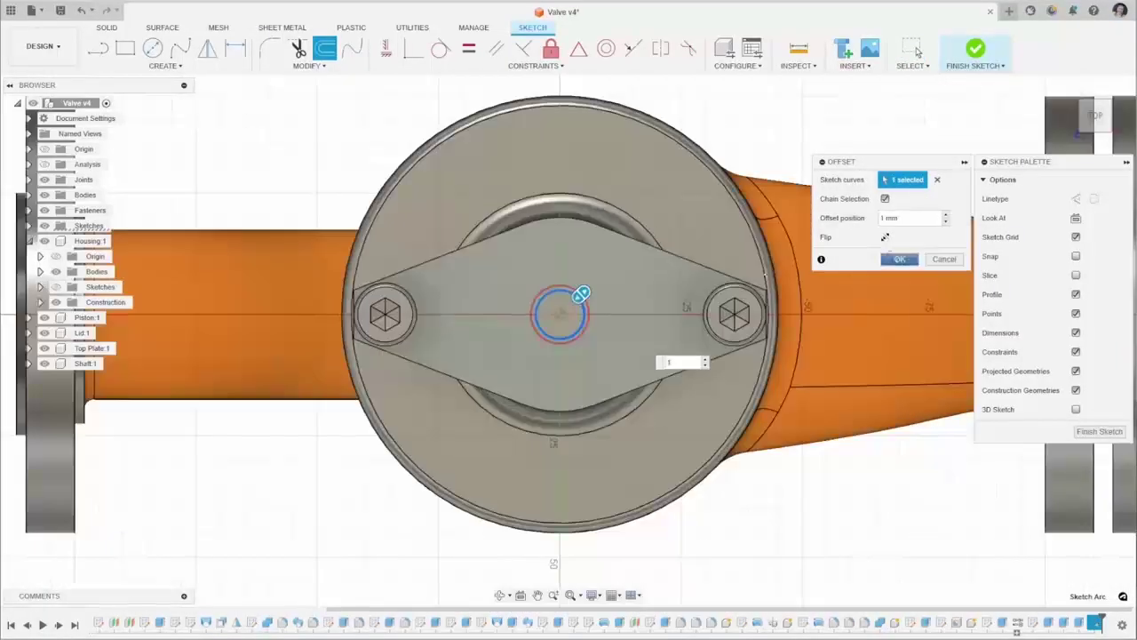
key("Return")
Convert the projected shaft circle to construction geometry and finish the sketch
scroll(572, 339, "up", 3)
left_click(580, 342)
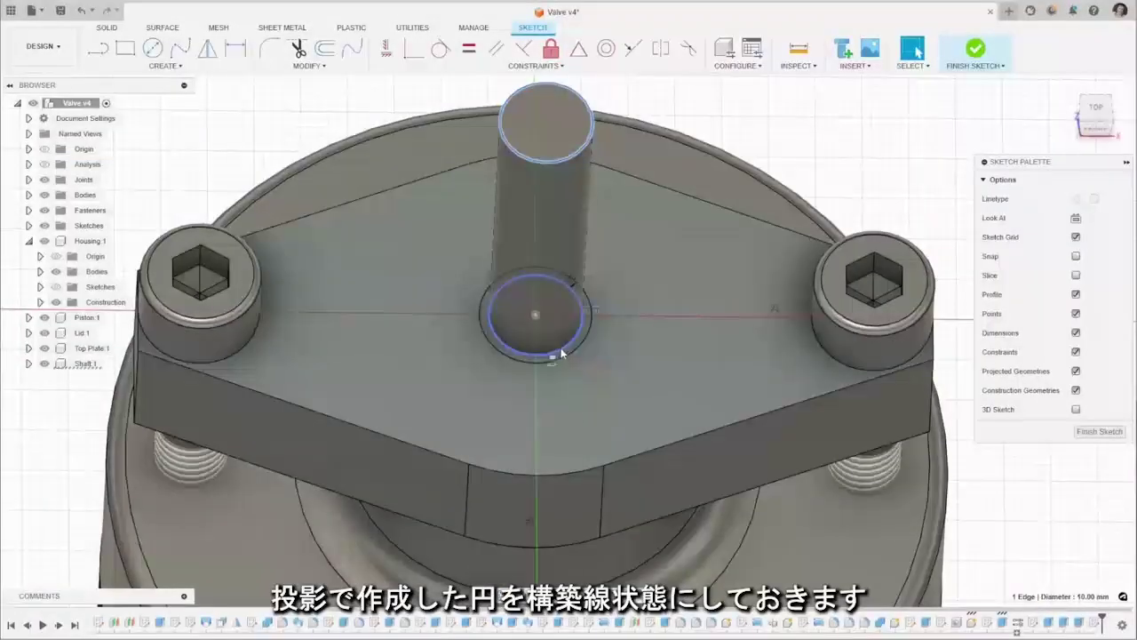
left_click(561, 353)
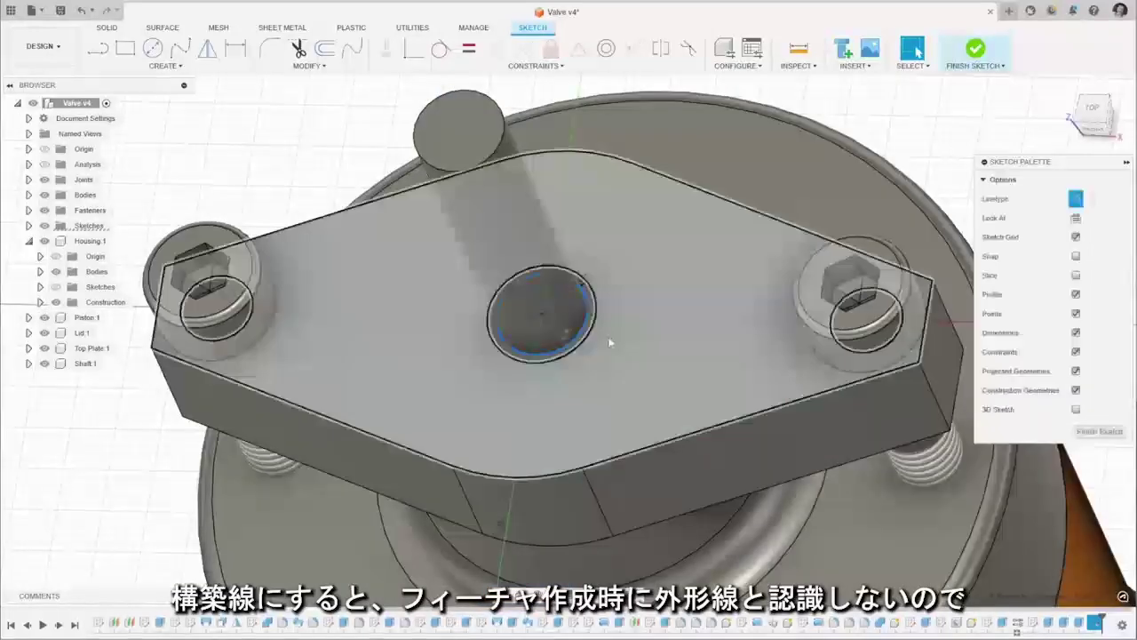
middle_click_drag(651, 333, 680, 320, "shift")
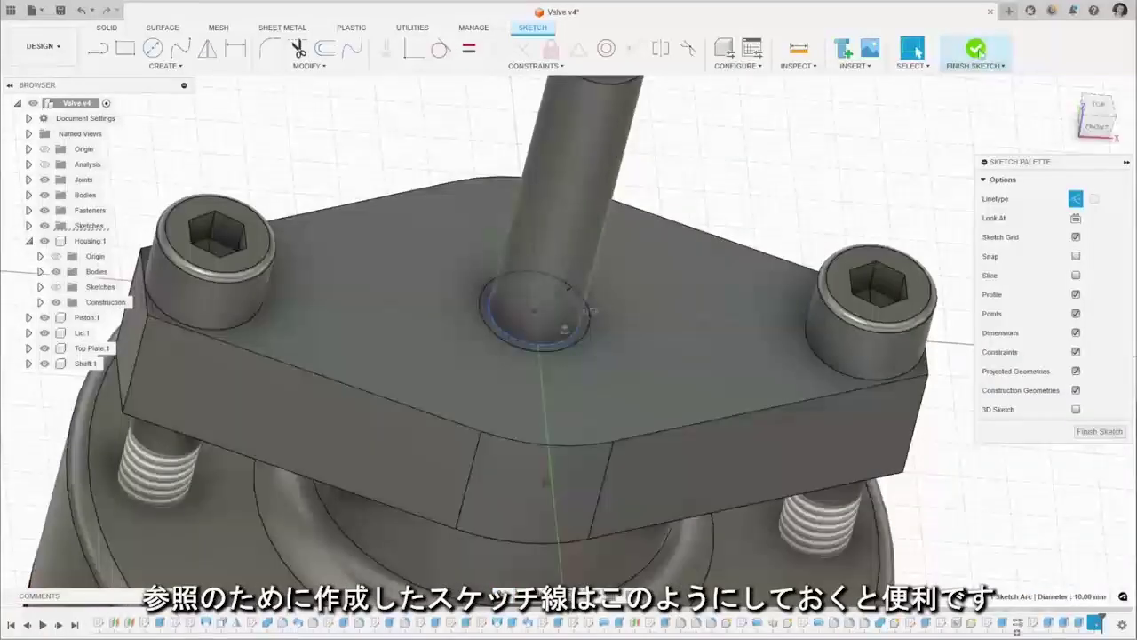
left_click(976, 50)
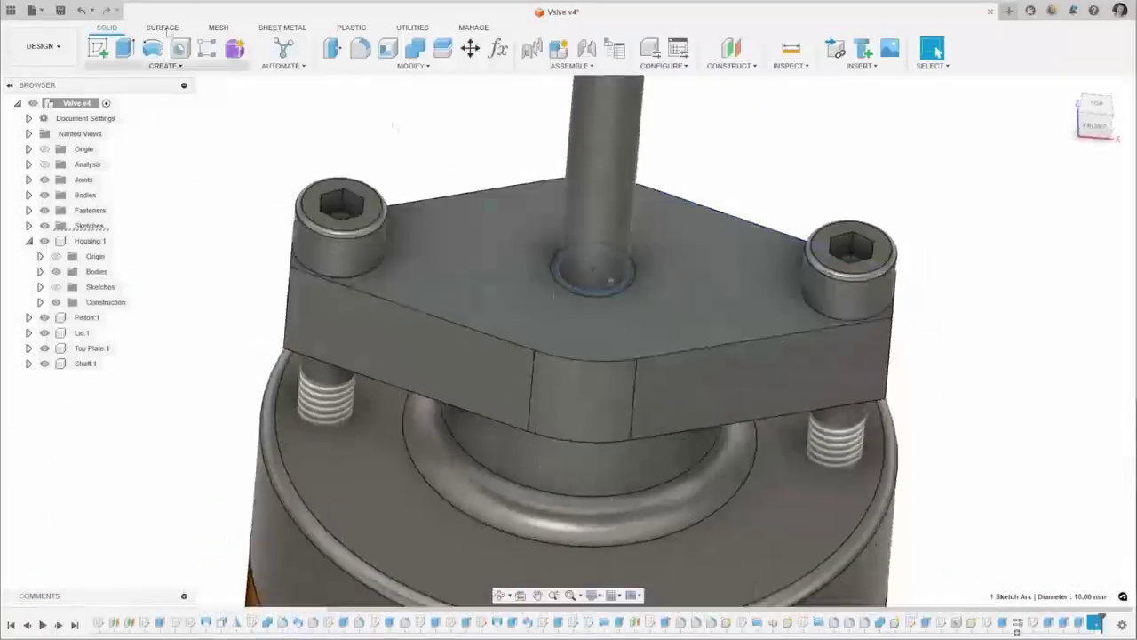
Extrude the clearance circle as a cut with extent type To Object, ending at the lid's upper ring-shaped face
key("e")
scroll(610, 299, "up", 3)
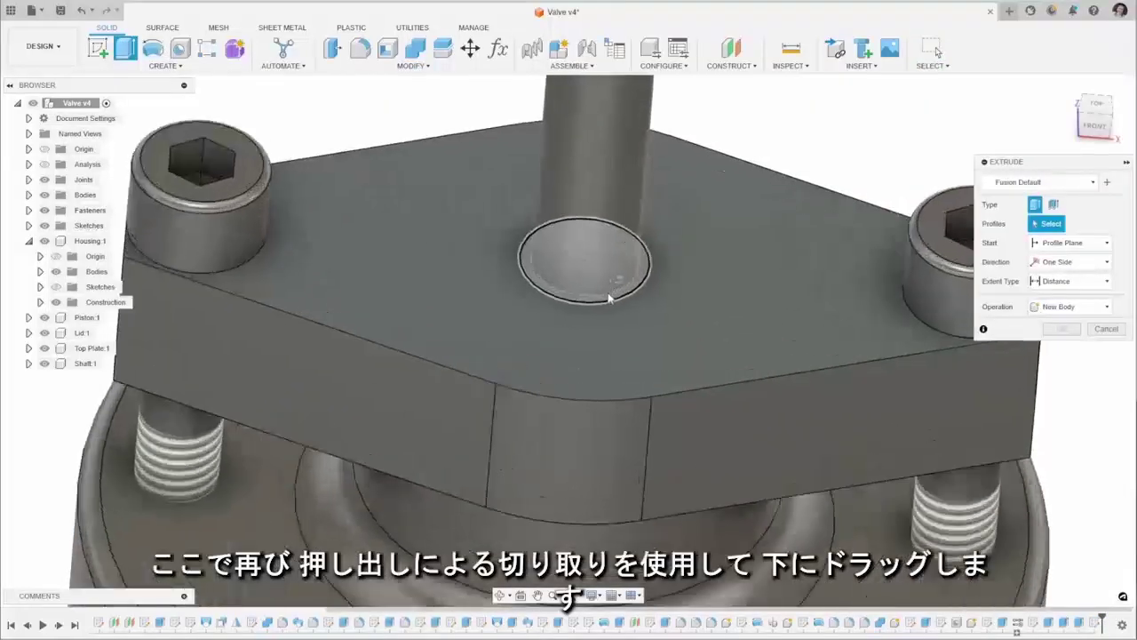
left_click(610, 298)
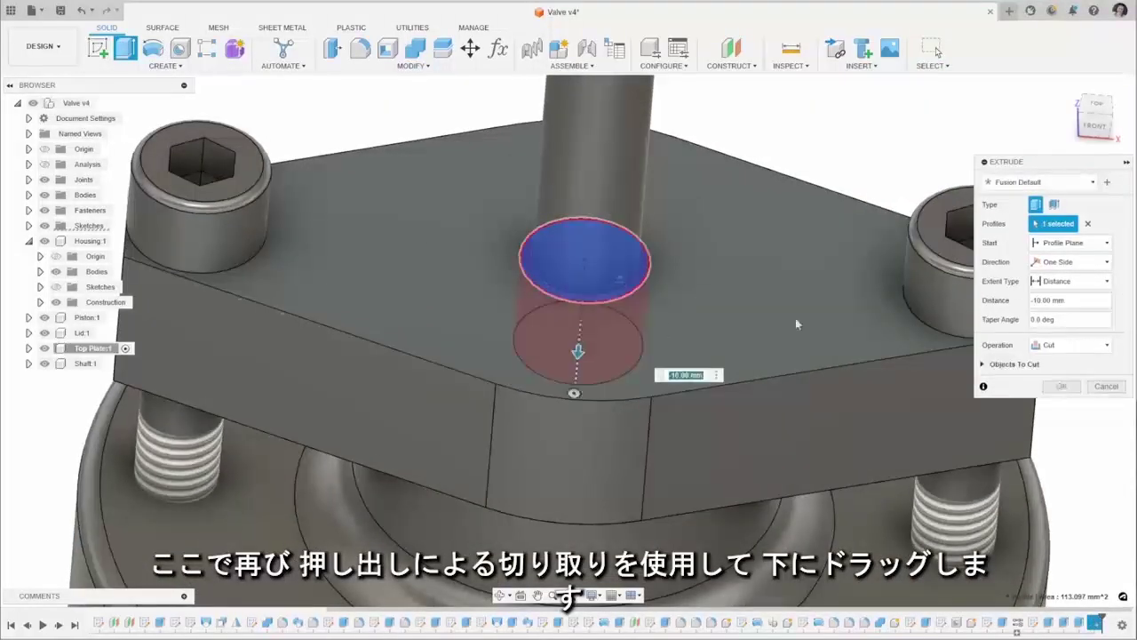
left_click(1071, 280)
left_click(1057, 311)
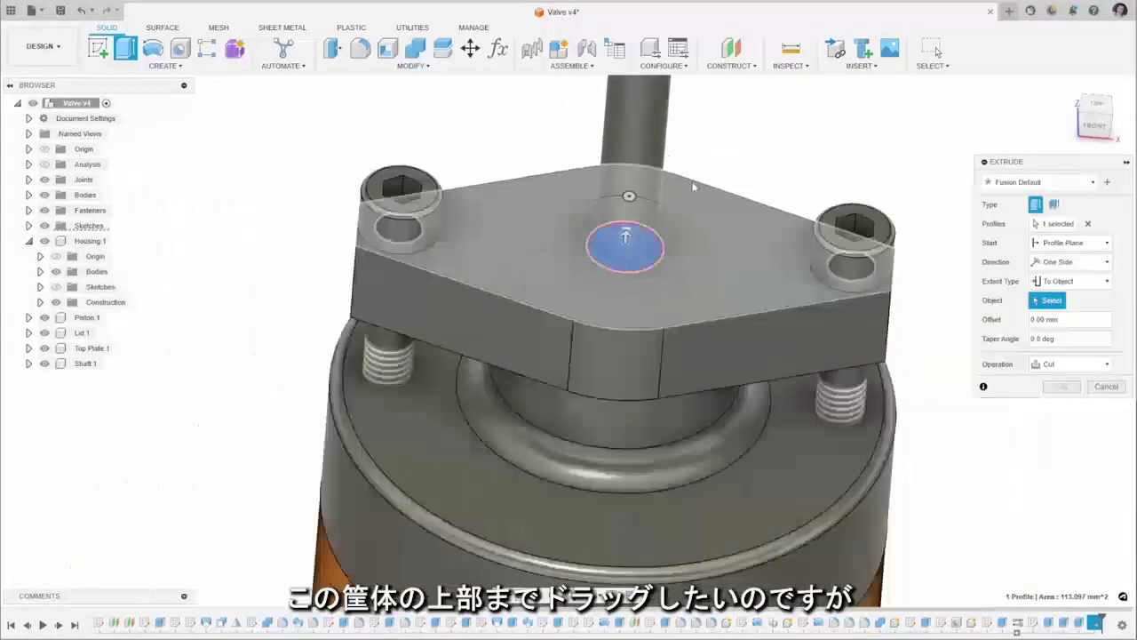
scroll(693, 186, "down", 1)
left_click(808, 427)
Turn on the section analysis to inspect which parts the shaft-hole cut passes through
mouse_move(802, 327)
middle_mouse_down("shift")
mouse_move(812, 292)
mouse_move(812, 319)
middle_mouse_up("shift")
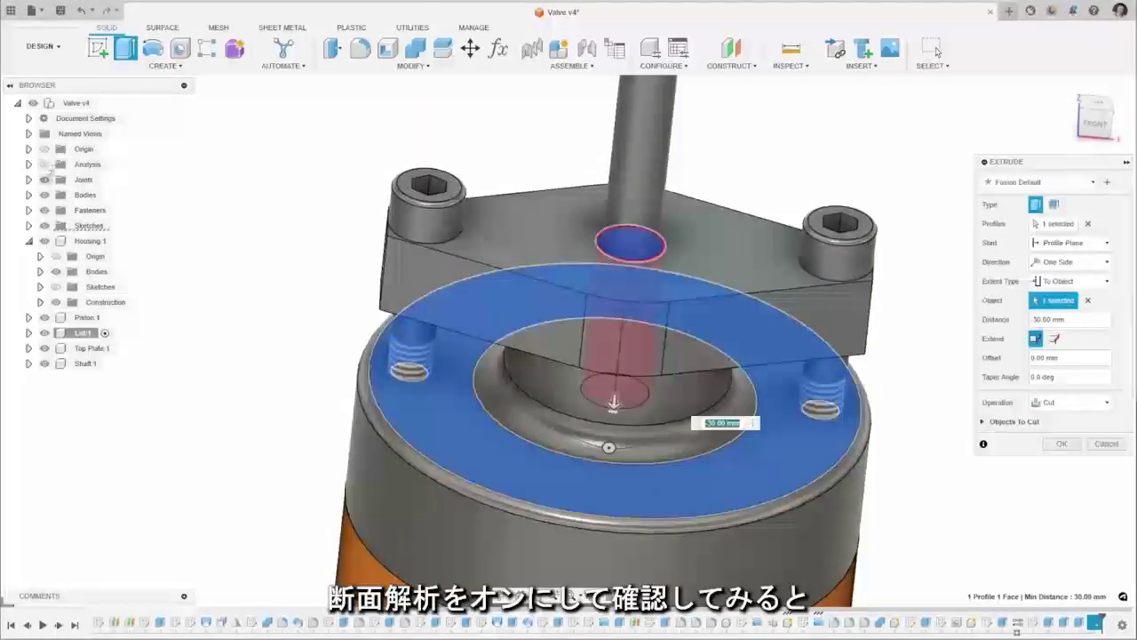
left_click(45, 164)
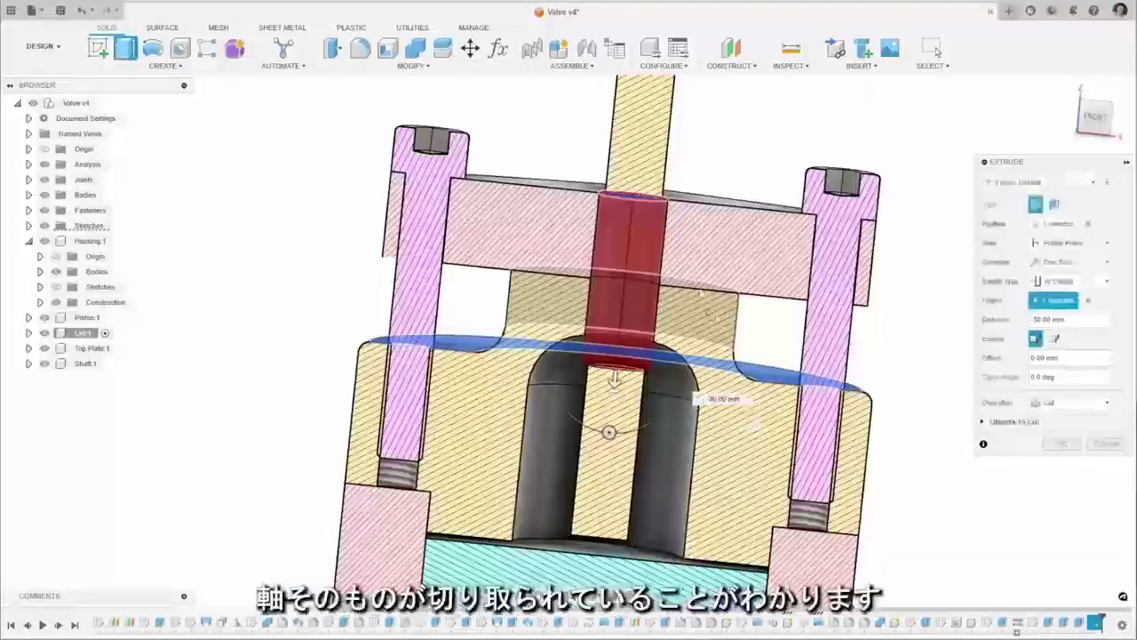
scroll(579, 423, "up", 4)
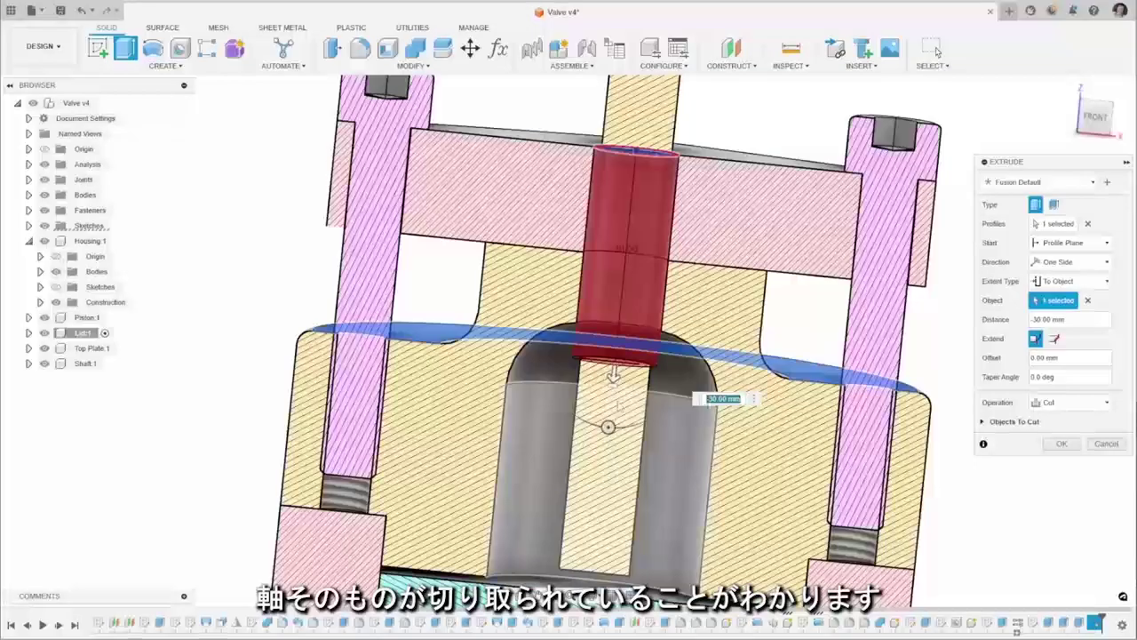
Exclude the Shaft and Lid bodies from the objects to cut, finish the extrusion, and return to the home view
left_click(1000, 420)
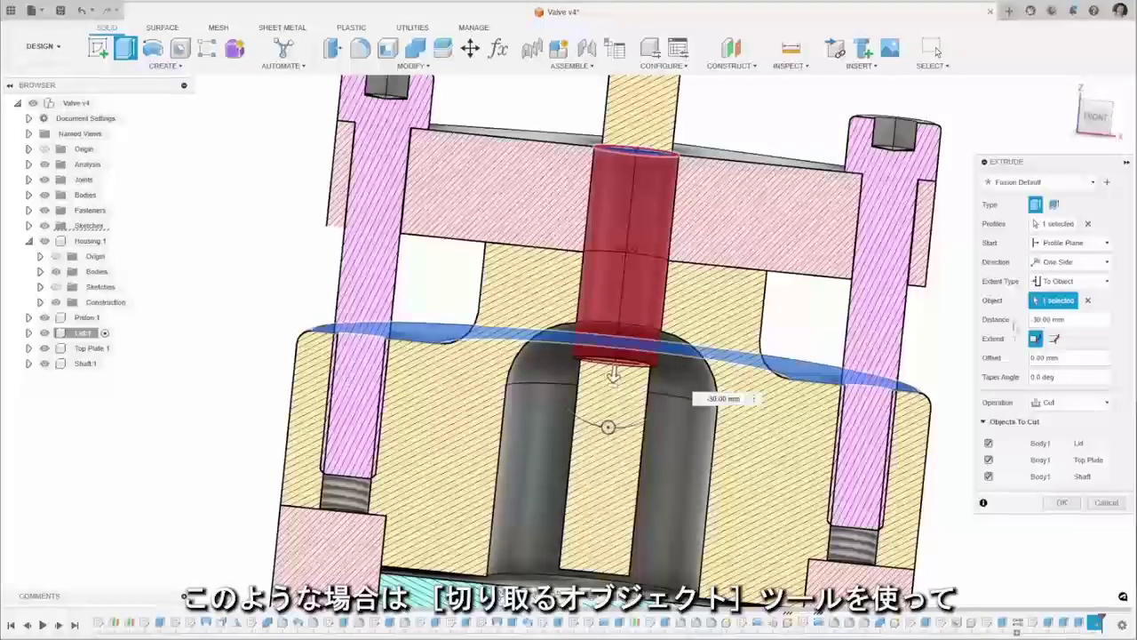
left_click(989, 476)
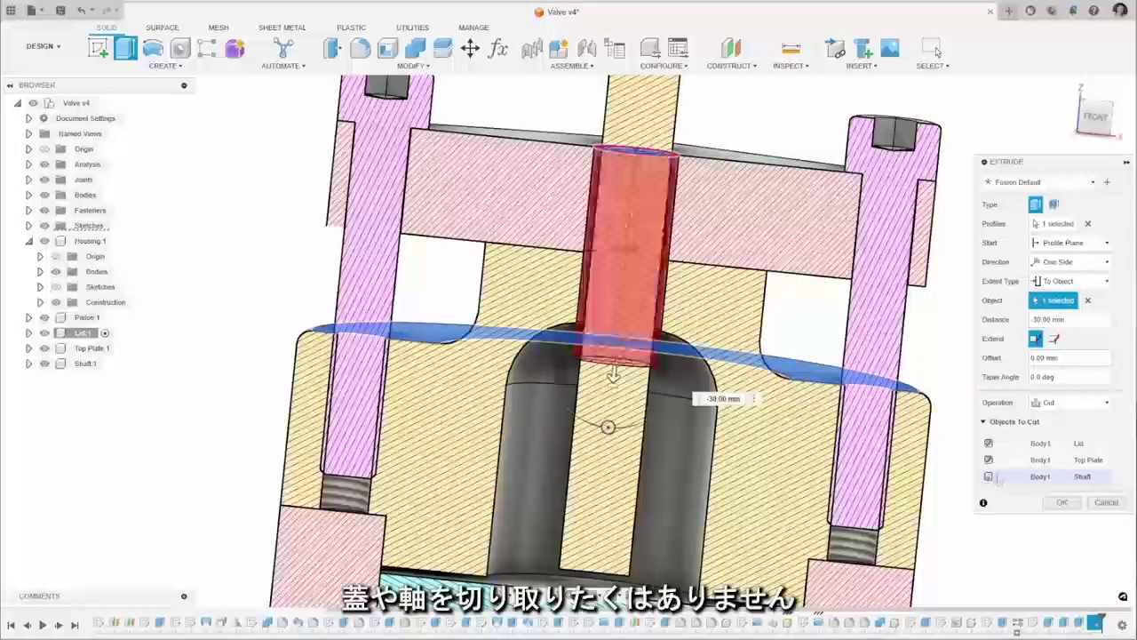
left_click(989, 444)
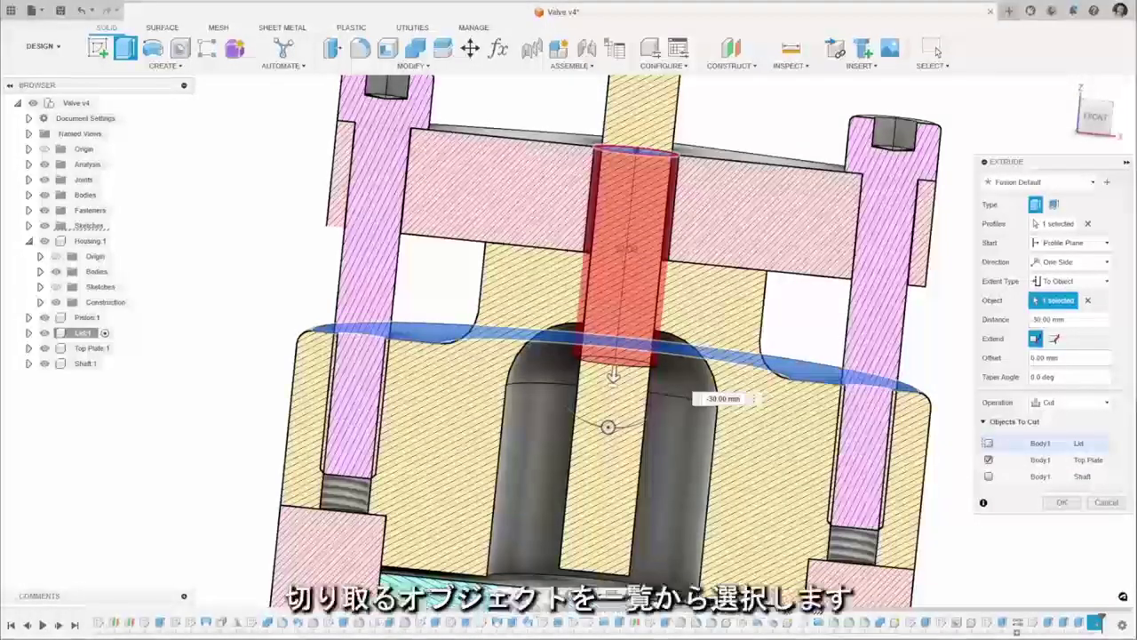
left_click(1062, 503)
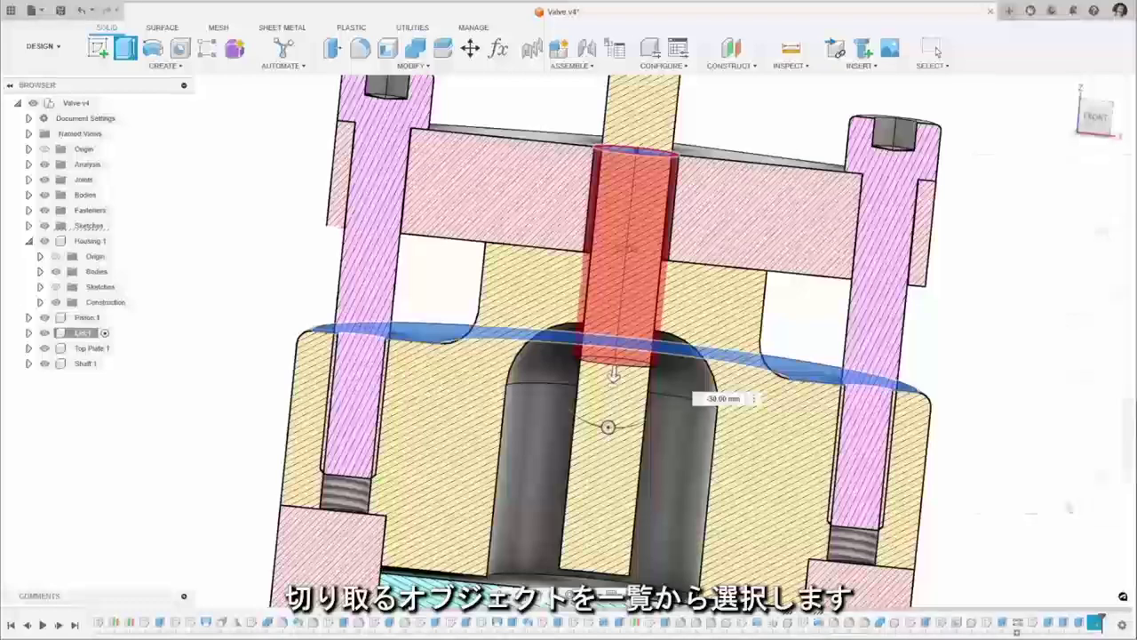
left_click(1070, 90)
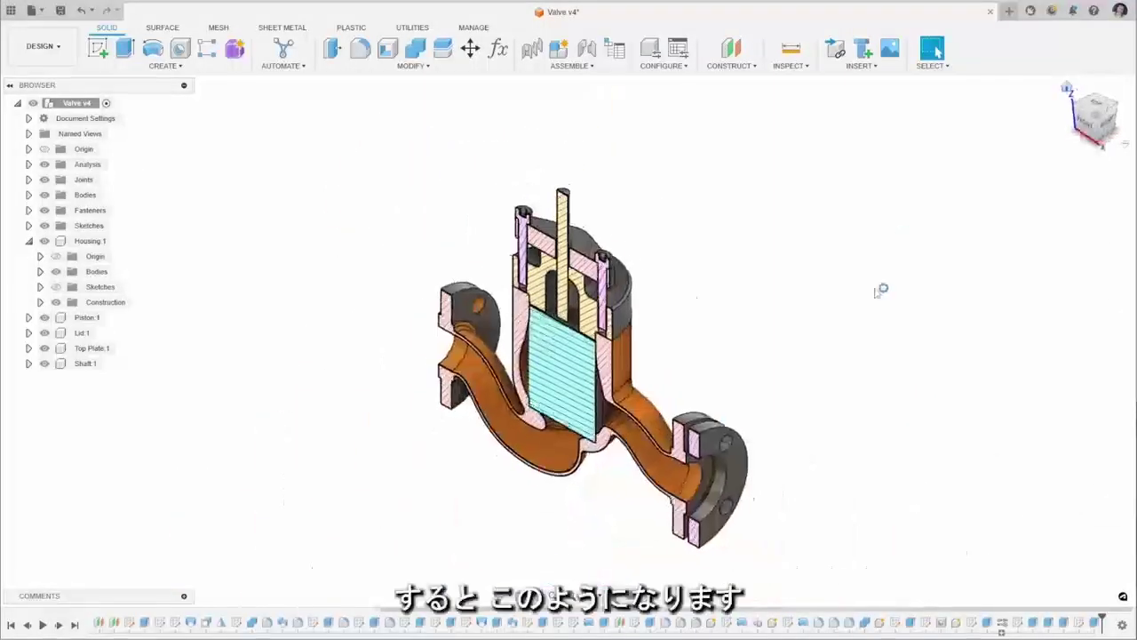